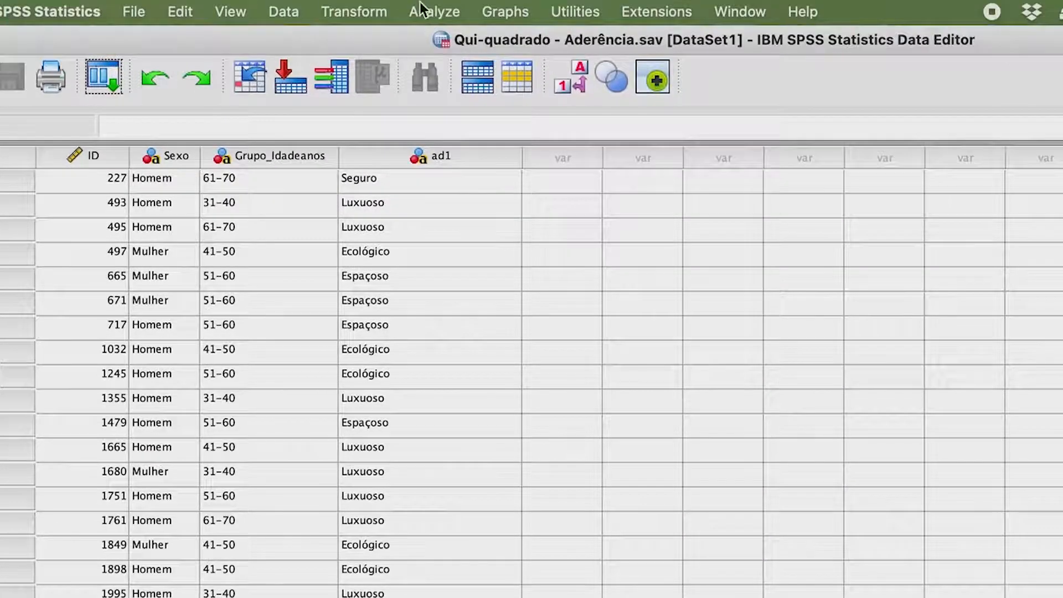
# Run a Frequencies analysis on the variable ad1 with its frequency table displayed
pyautogui.click(428, 8)
pyautogui.moveTo(573, 65)
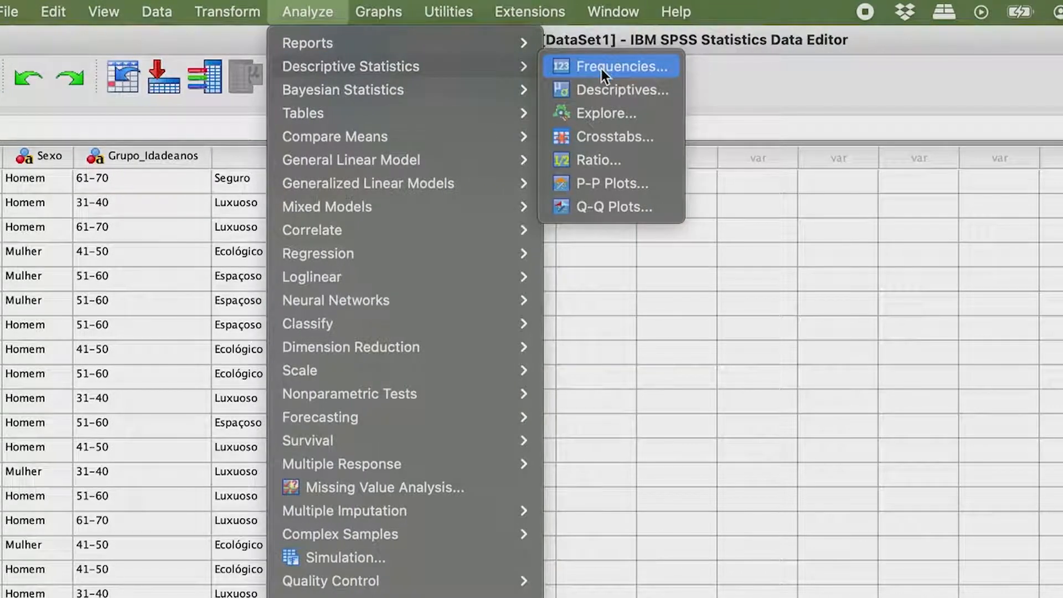
pyautogui.click(601, 69)
pyautogui.click(297, 208)
pyautogui.click(320, 266)
pyautogui.click(471, 275)
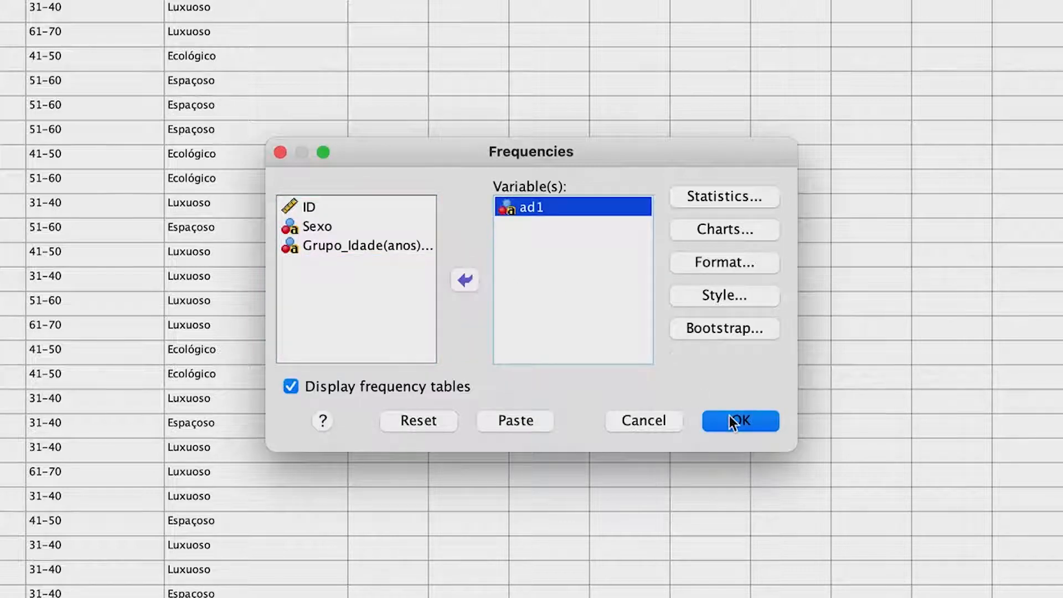
pyautogui.click(728, 421)
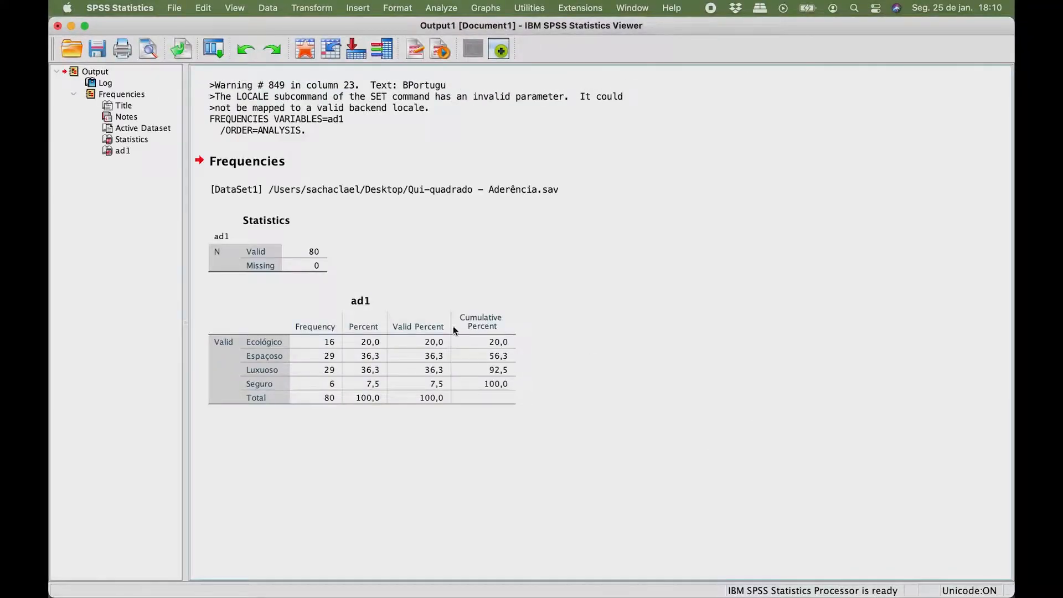
pyautogui.click(459, 330)
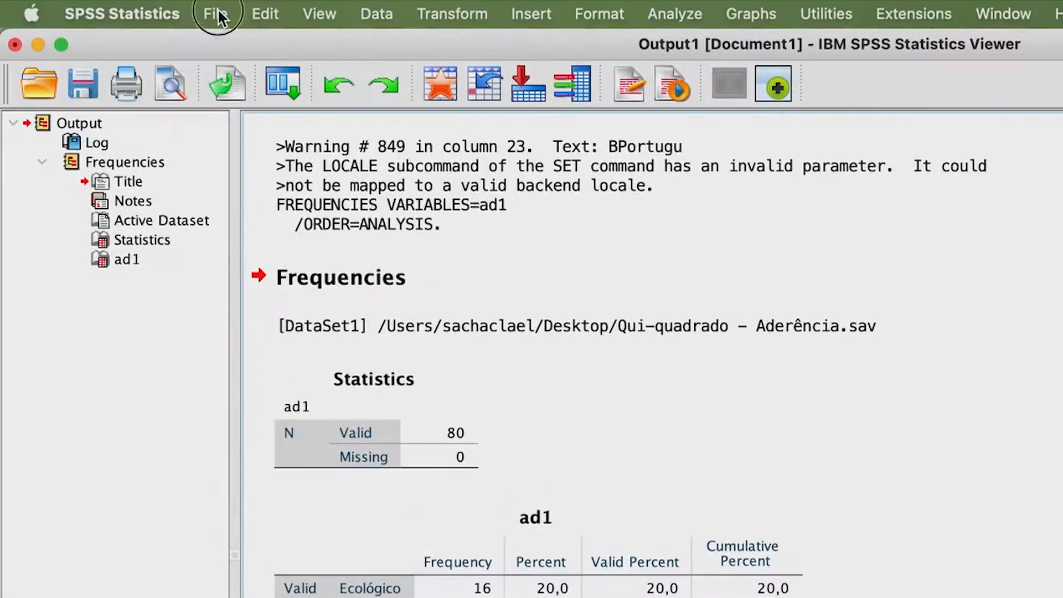
# Create a new empty data file and bring its Data Editor window to the front
pyautogui.click(218, 17)
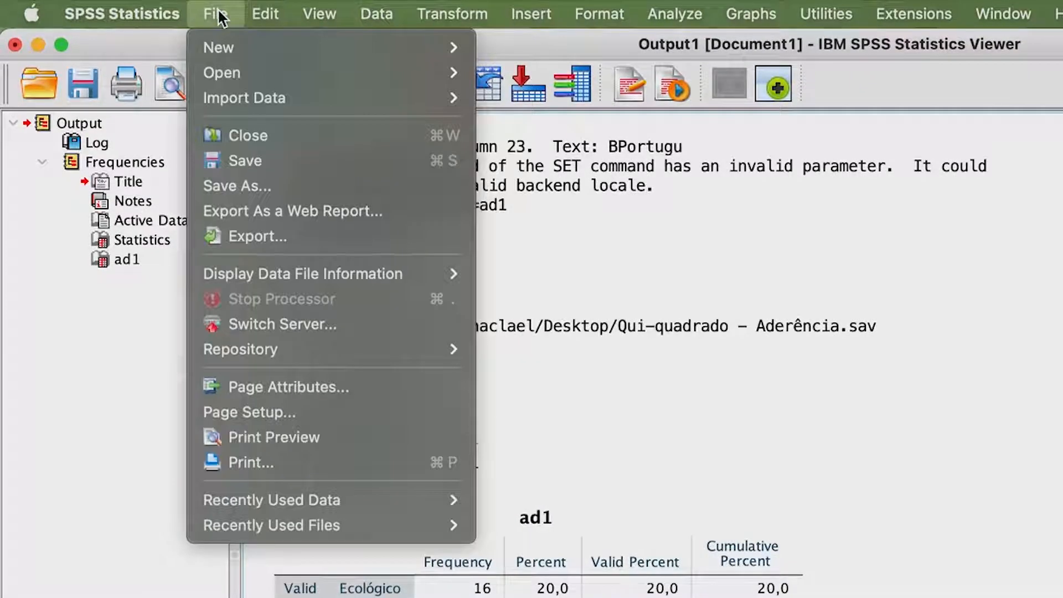
pyautogui.moveTo(257, 52)
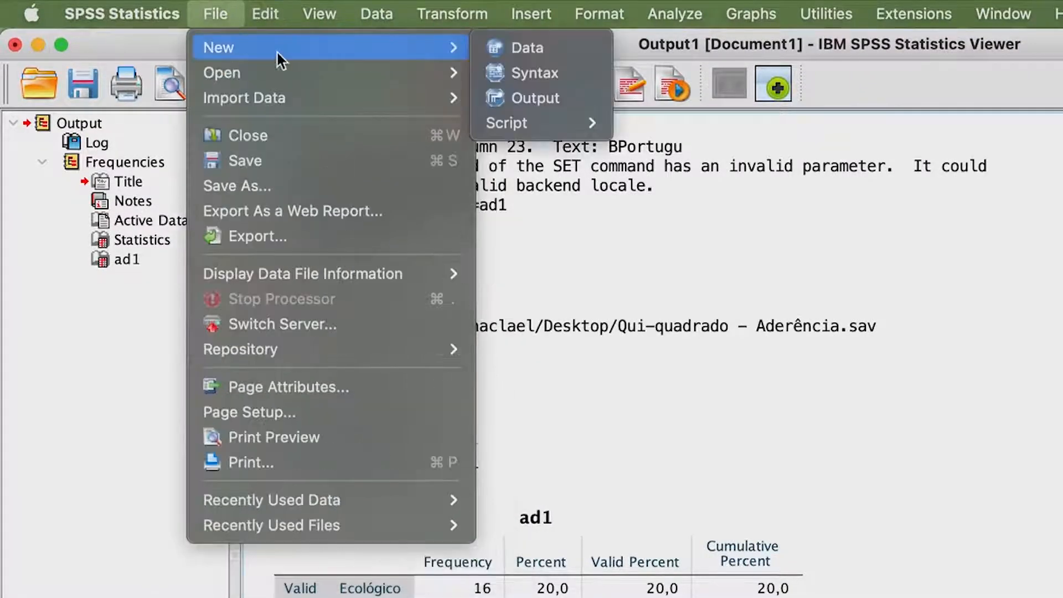
pyautogui.click(542, 45)
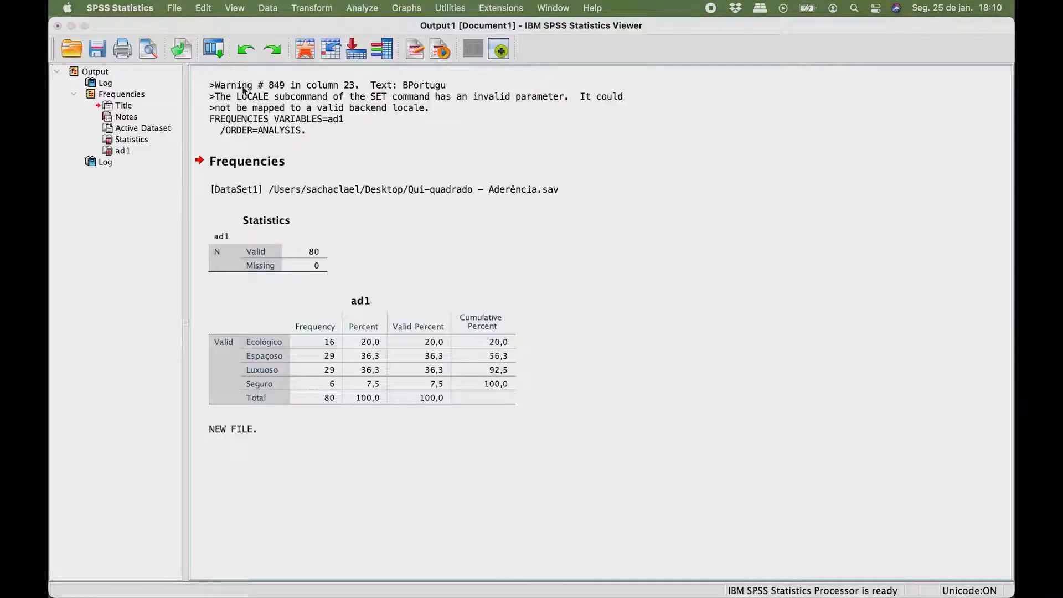
pyautogui.hotkey('ctrl', 'Up')
pyautogui.click(596, 210)
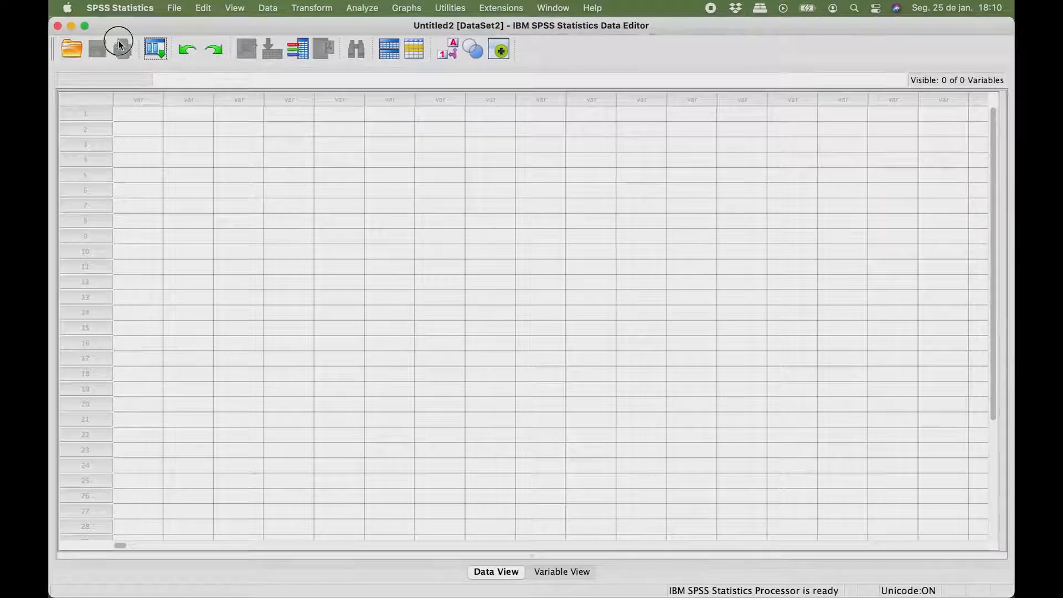
# Shrink and reposition the new Data Editor window so the ad1 frequencies in the output can be read beside it
pyautogui.moveTo(57, 18); pyautogui.dragTo(487, 189)
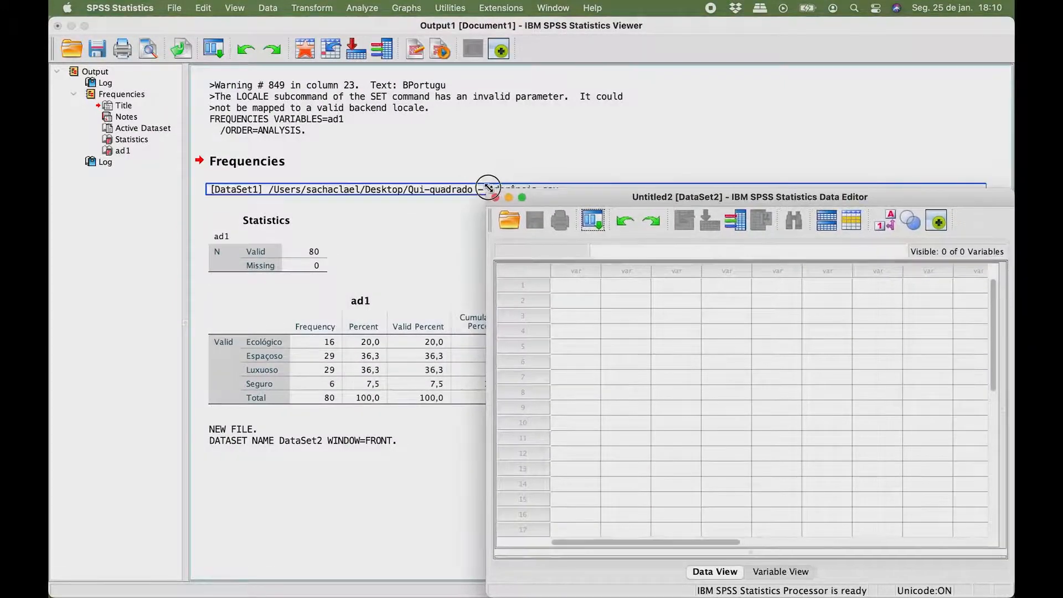
pyautogui.moveTo(576, 200); pyautogui.dragTo(532, 183)
pyautogui.click(329, 335)
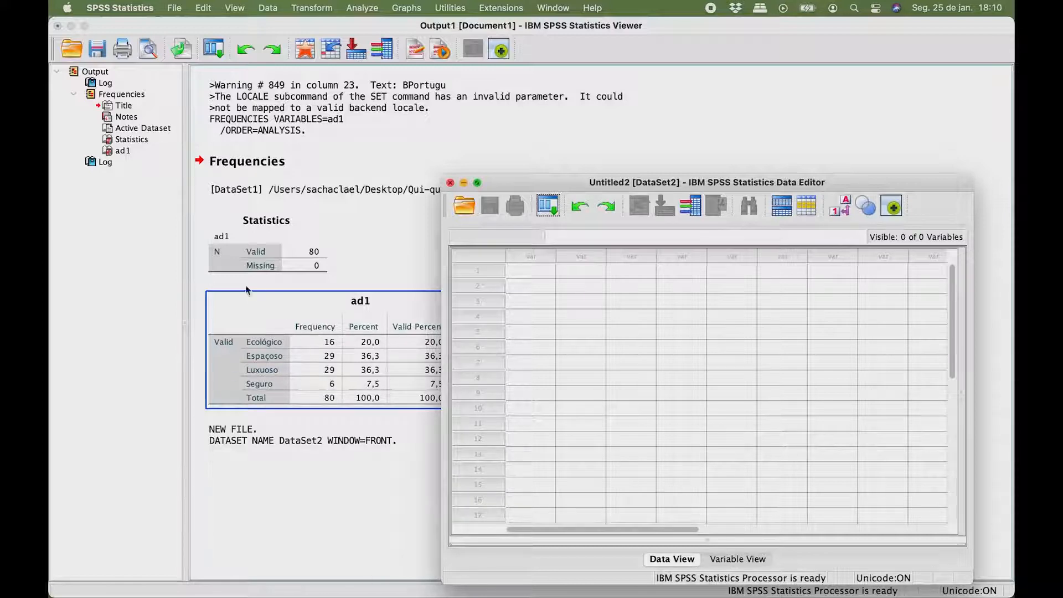
# Enter the category codes 1, 2, 3 and 4 in rows 1 to 4 of the first column
pyautogui.click(521, 271)
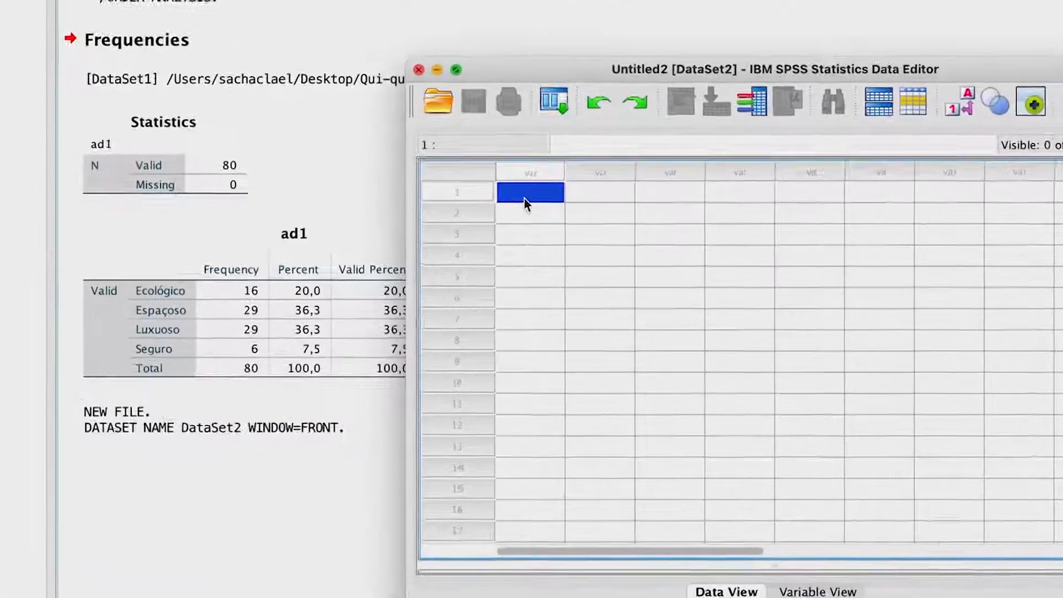
pyautogui.write('1')
pyautogui.press('Return')
pyautogui.write('2')
pyautogui.press('Return')
pyautogui.write('3')
pyautogui.press('Return')
pyautogui.write('4')
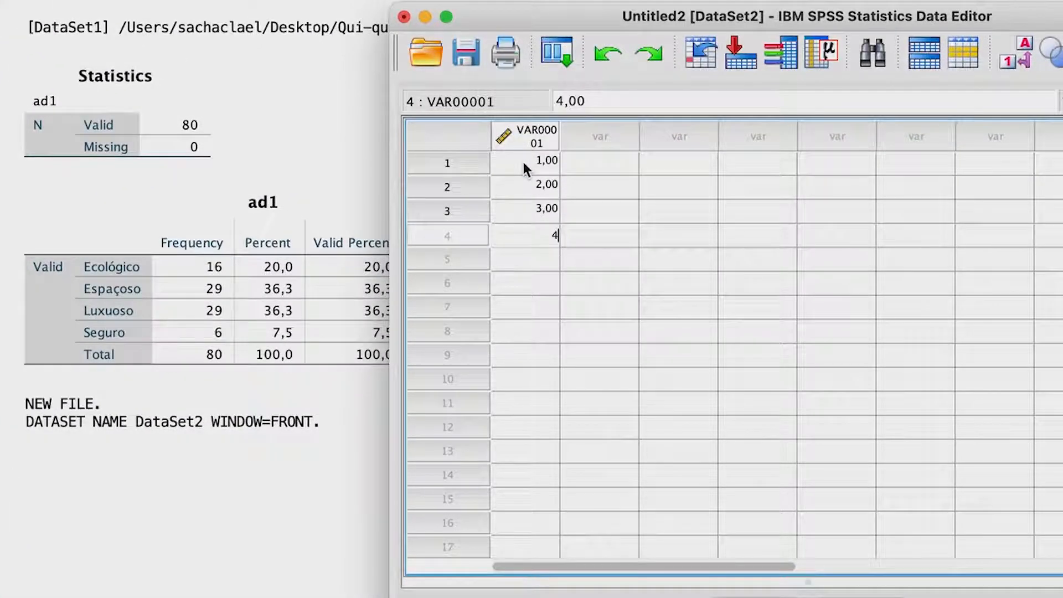
pyautogui.press('Tab')
# Enter the frequencies 16, 29, 29 and 6 in rows 1 to 4 of the second column
pyautogui.press('Up')
pyautogui.press('Up')
pyautogui.press('Up')
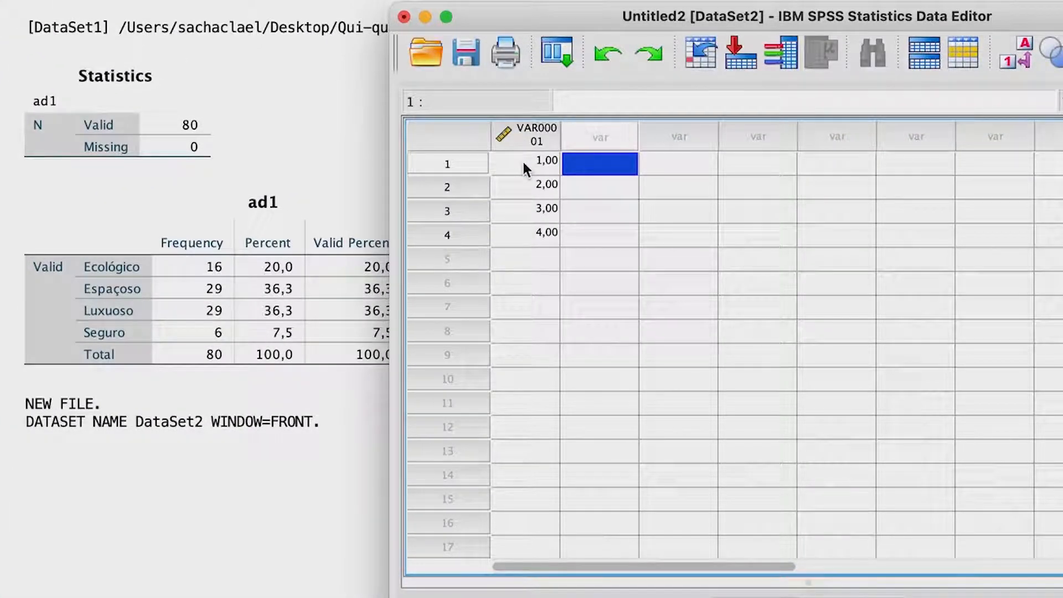
pyautogui.click(208, 218)
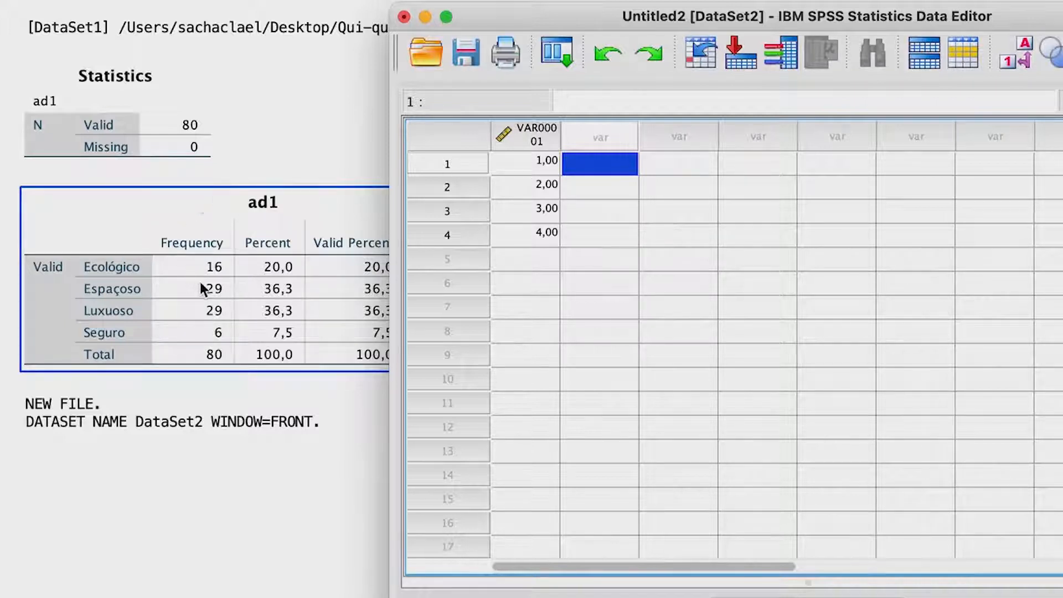
pyautogui.write('16')
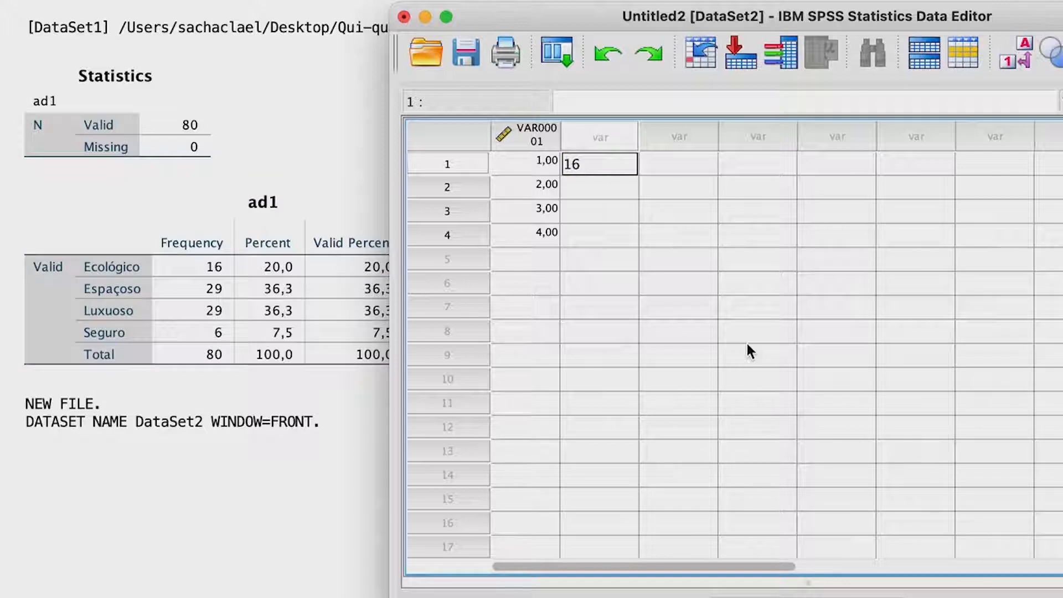
pyautogui.press('Return')
pyautogui.write('29')
pyautogui.press('Return')
pyautogui.write('29')
pyautogui.press('Return')
pyautogui.write('6')
pyautogui.press('Right')
pyautogui.press('Left')
pyautogui.press('Left')
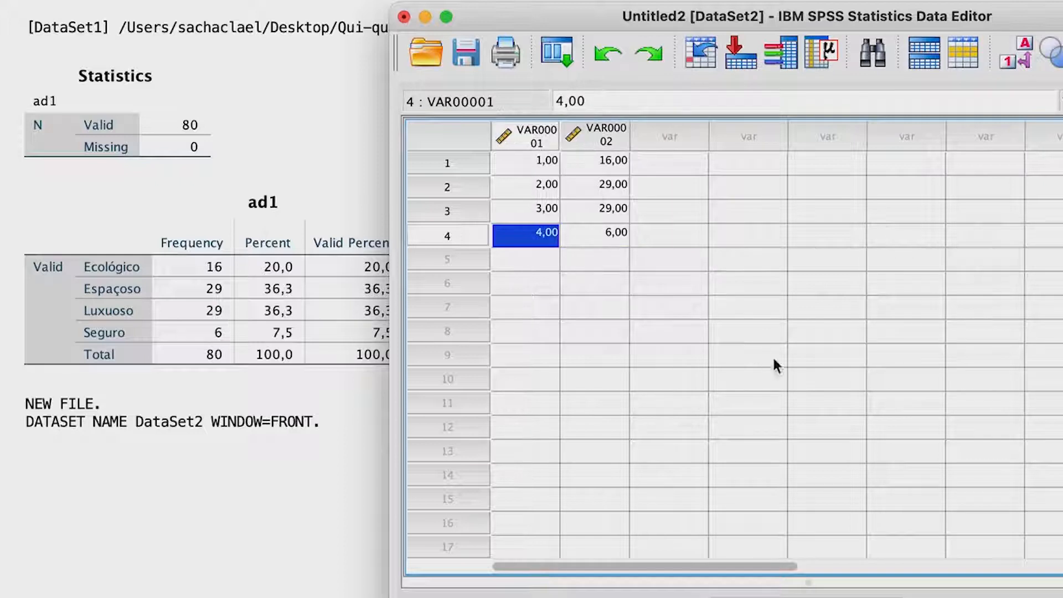
# Open the variable definitions and rename the first variable as Ad1
pyautogui.click(861, 597)
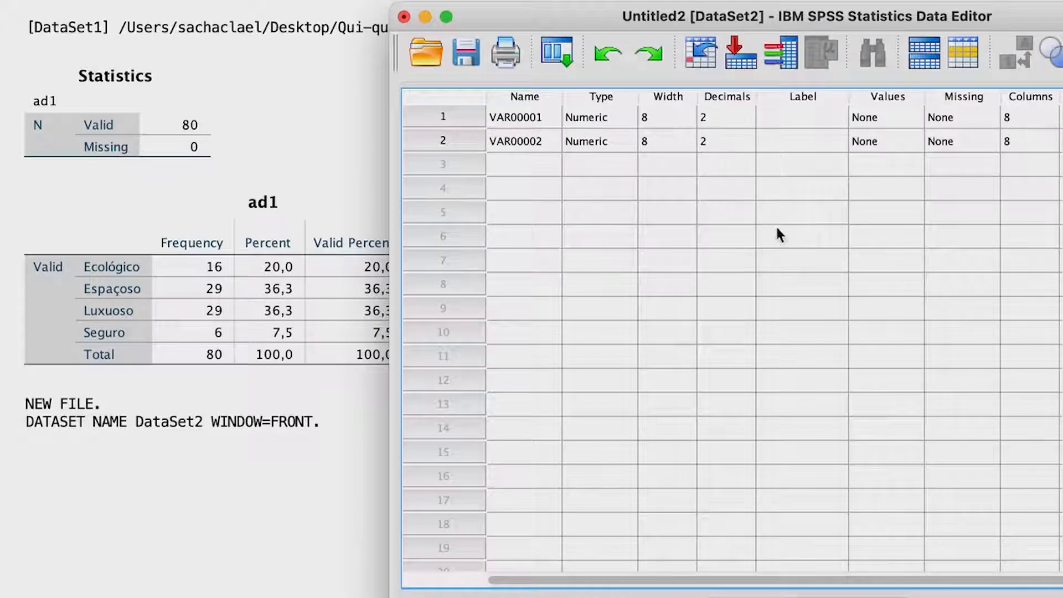
pyautogui.doubleClick(533, 120)
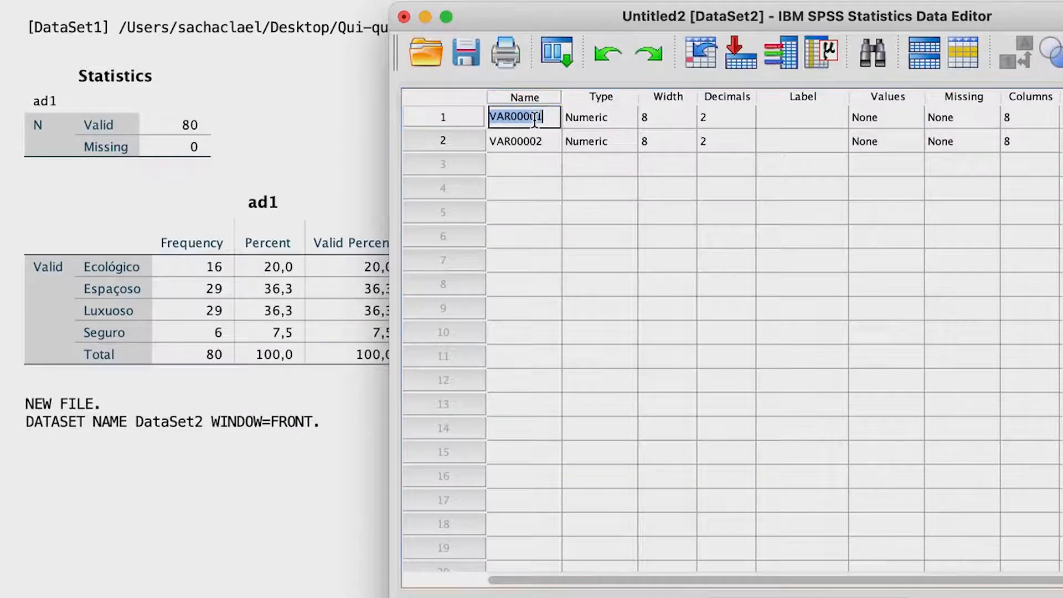
pyautogui.write('Ad1')
pyautogui.press('Tab')
# Rename the second variable as Frequência
pyautogui.press('Return')
pyautogui.write('Frequeeeeee')
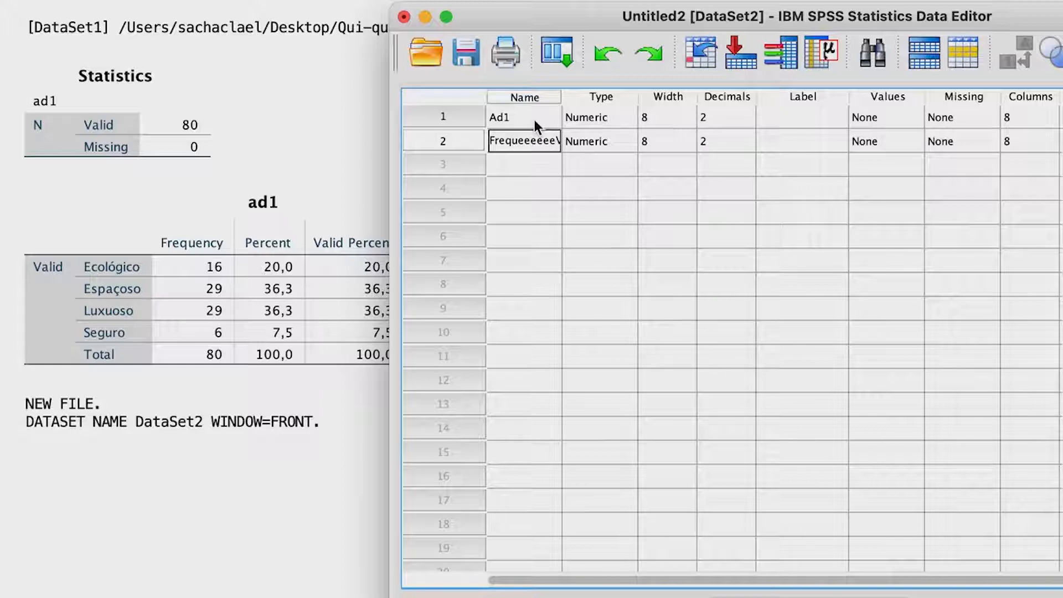
pyautogui.press('Return')
pyautogui.doubleClick(533, 142)
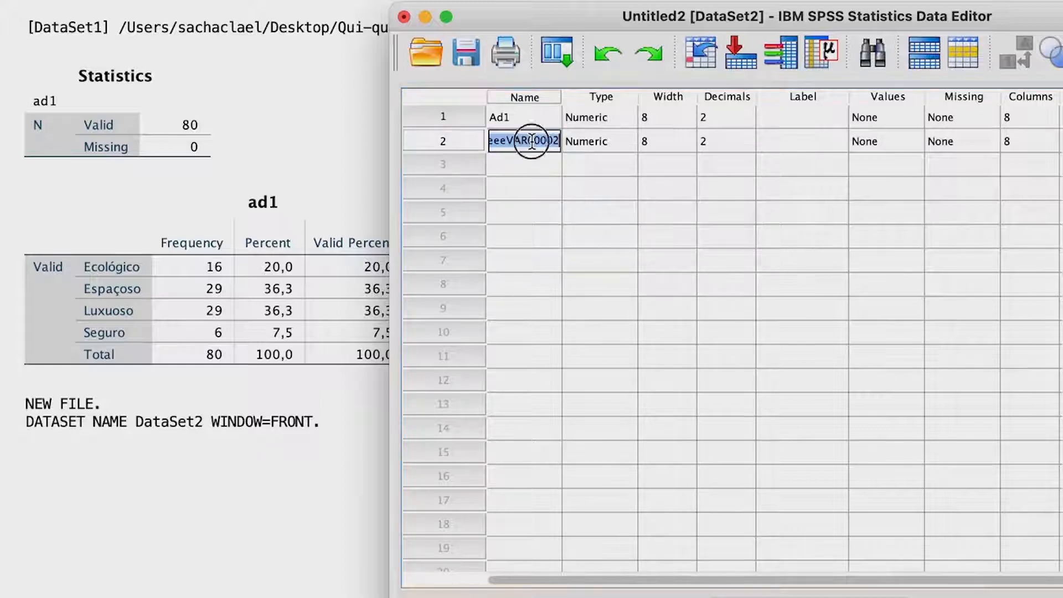
pyautogui.write('Freq')
pyautogui.write('uênci')
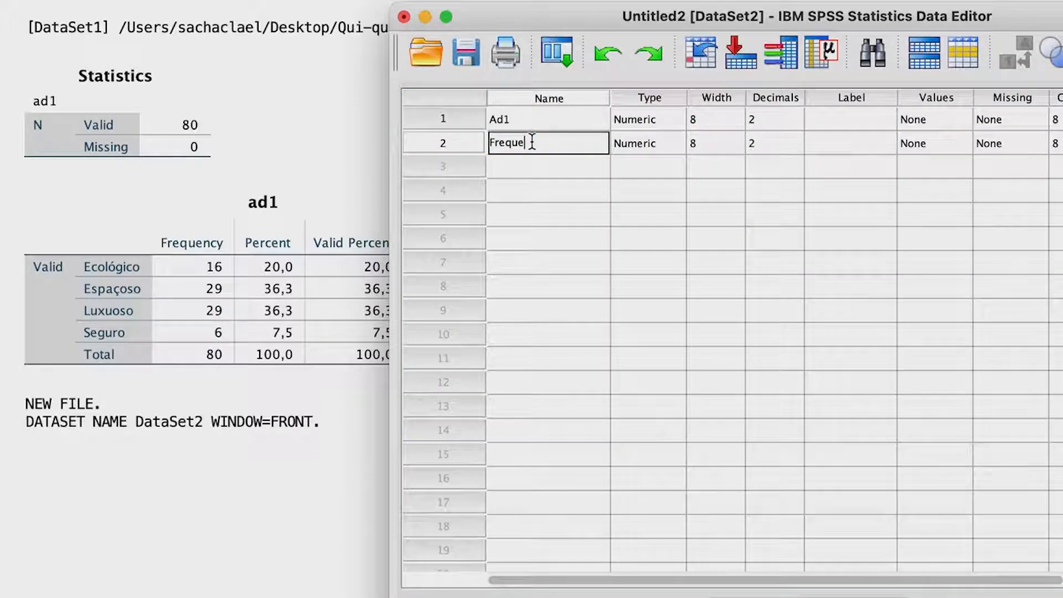
pyautogui.write('a')
pyautogui.press('Tab')
# Open the value labels of Ad1 and add the label Ecológico for value 1
pyautogui.press('Tab')
pyautogui.press('Tab')
pyautogui.press('Tab')
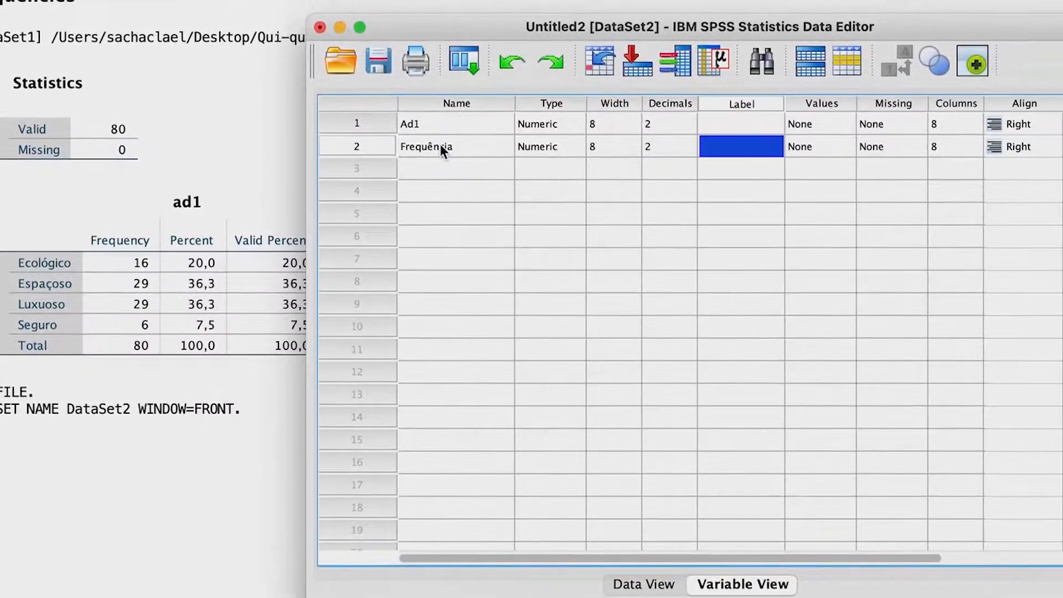
pyautogui.press('Up')
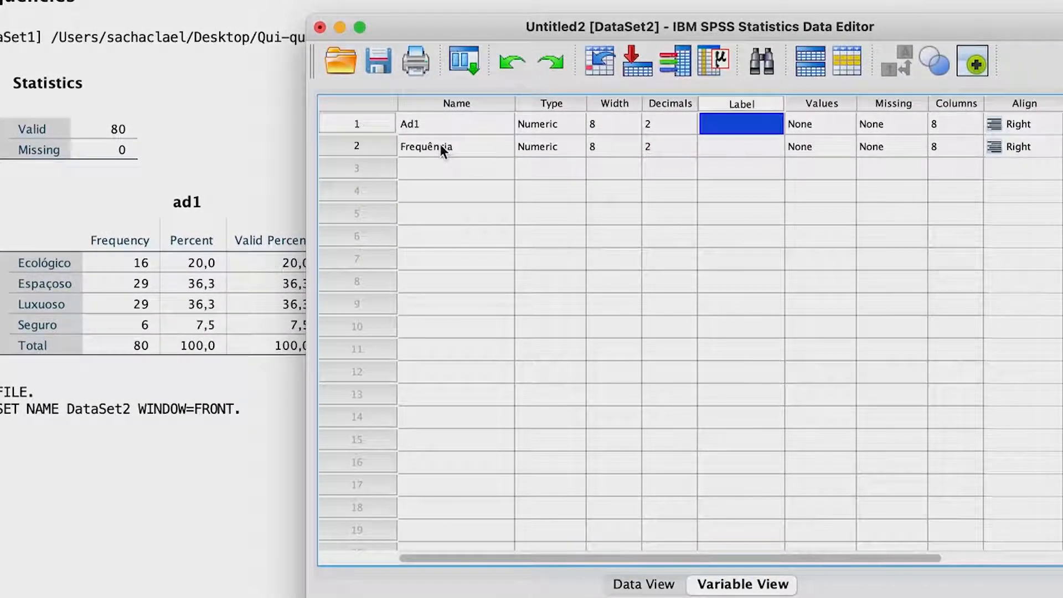
pyautogui.click(844, 126)
pyautogui.click(844, 127)
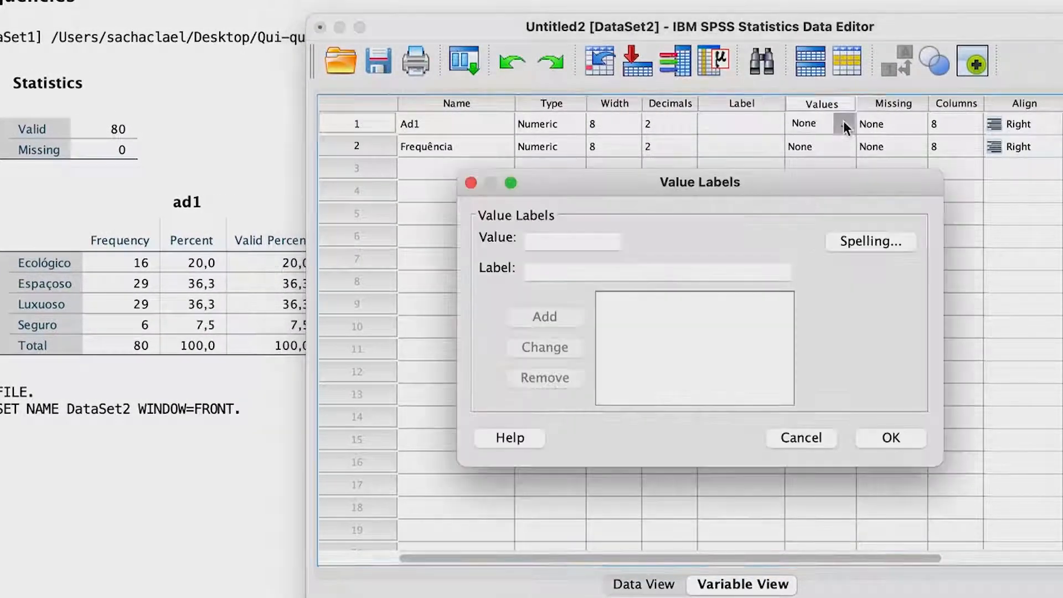
pyautogui.write('1')
pyautogui.press('Tab')
pyautogui.write('Ecológico')
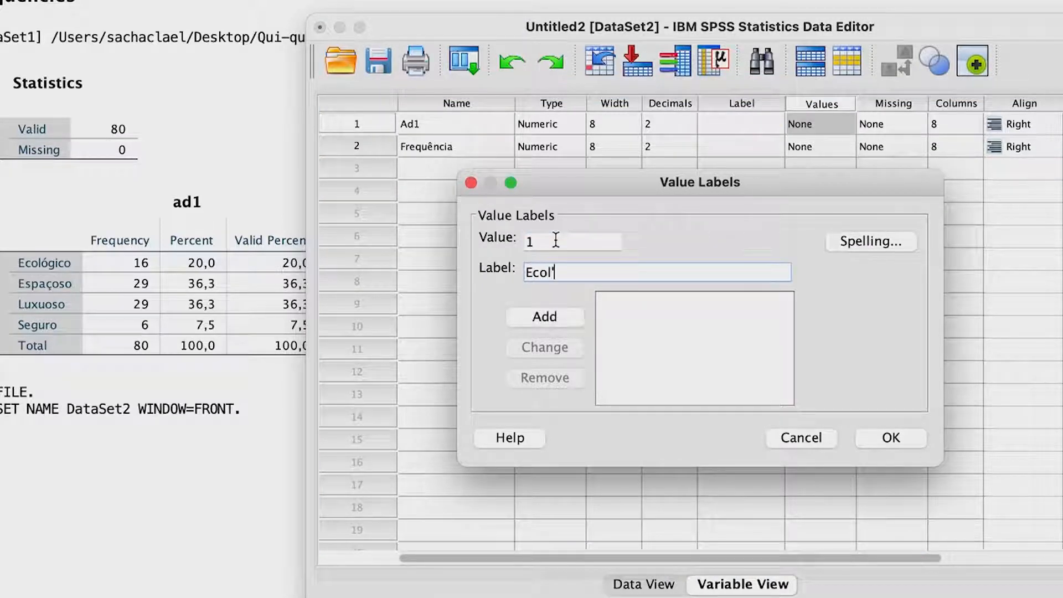
pyautogui.press('Return')
# Add the value labels Espaçoso for 2 and Luxuoso for 3 to Ad1
pyautogui.write('2')
pyautogui.press('Tab')
pyautogui.write('Es')
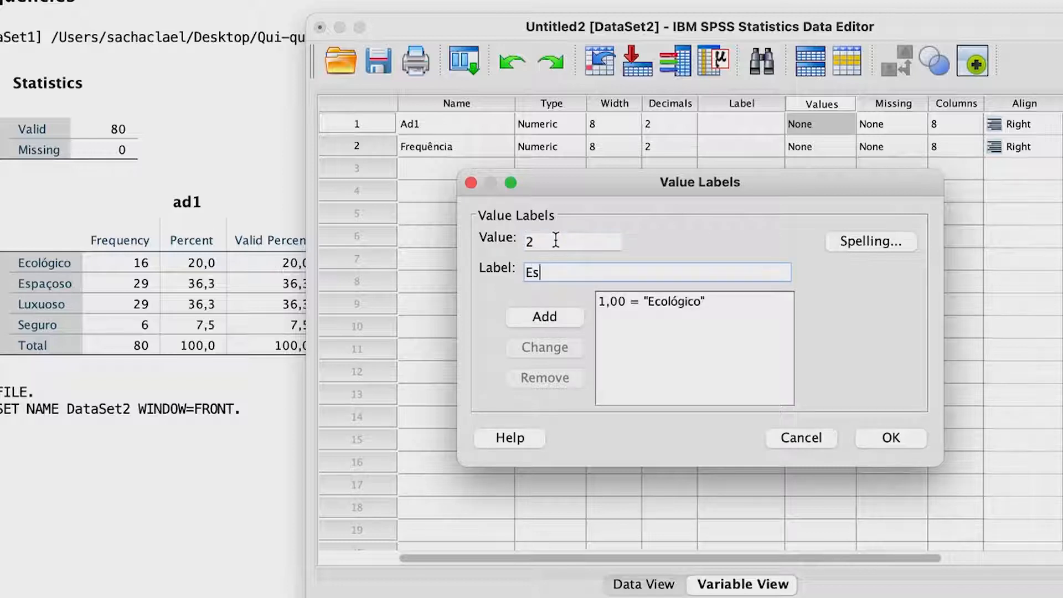
pyautogui.write('paçoso')
pyautogui.press('Return')
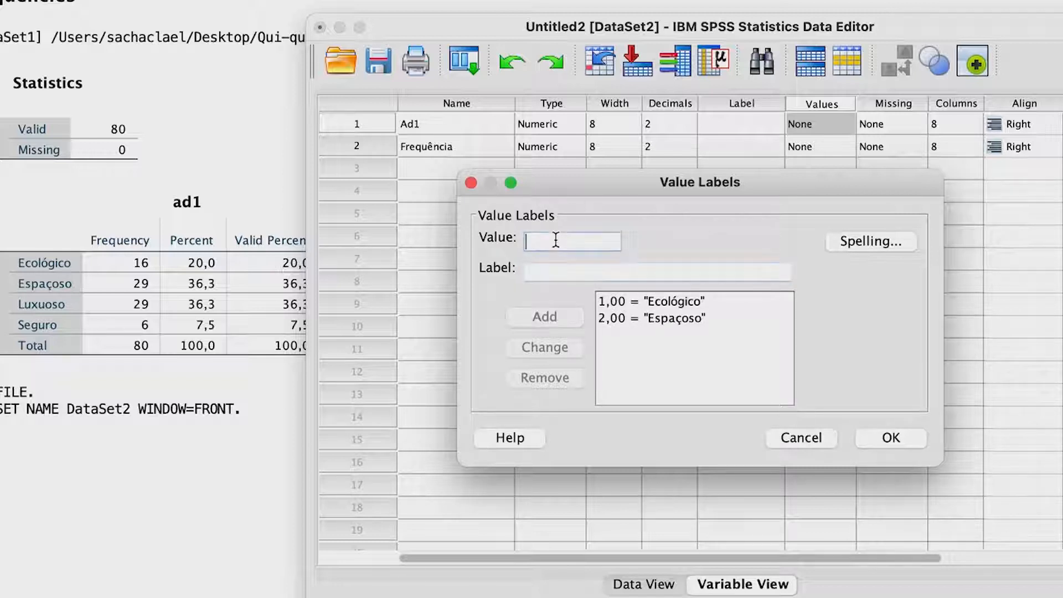
pyautogui.write('3')
pyautogui.press('Tab')
pyautogui.write('Luxuoso')
pyautogui.press('Return')
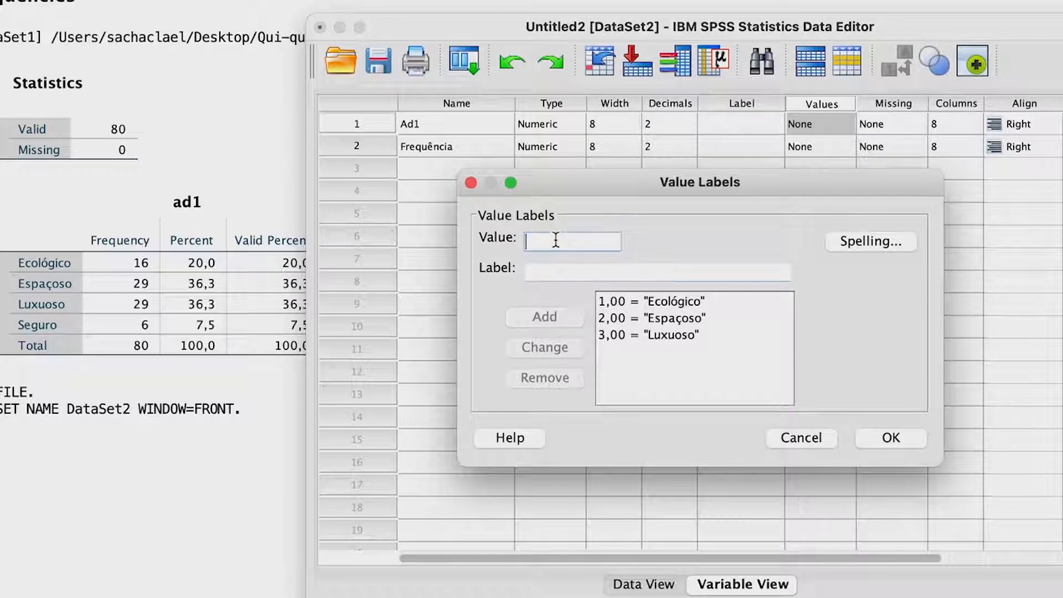
# Add the label Seguro for value 4 and apply the value labels to Ad1
pyautogui.write('4')
pyautogui.press('Tab')
pyautogui.write('Seguro')
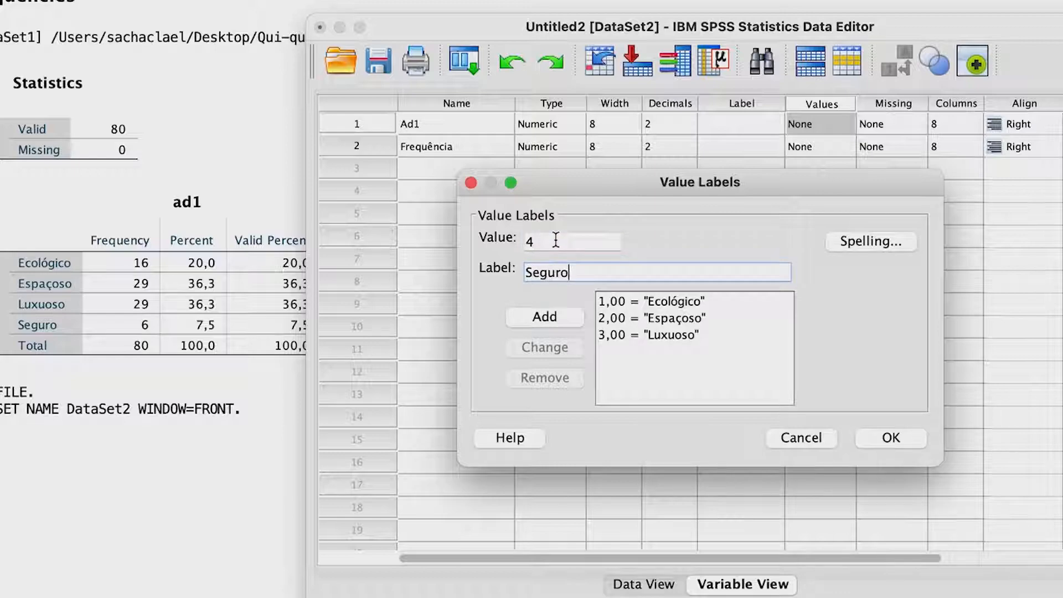
pyautogui.press('Return')
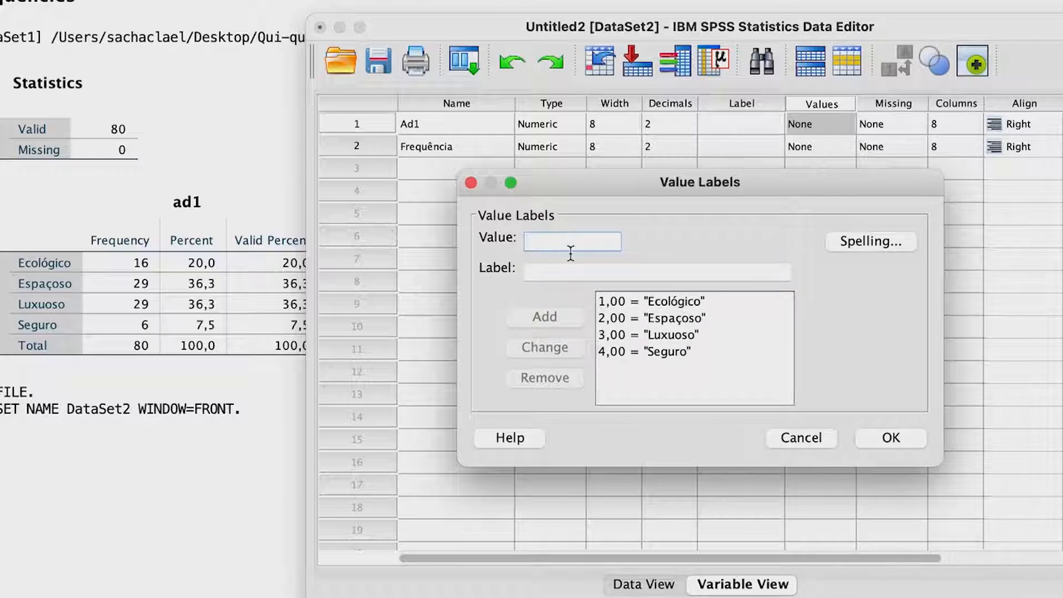
pyautogui.click(892, 441)
# In the maximized Data Editor, set the measure to Nominal for Ad1 and Scale for Frequência, and return to the data rows
pyautogui.moveTo(722, 195); pyautogui.dragTo(699, 173)
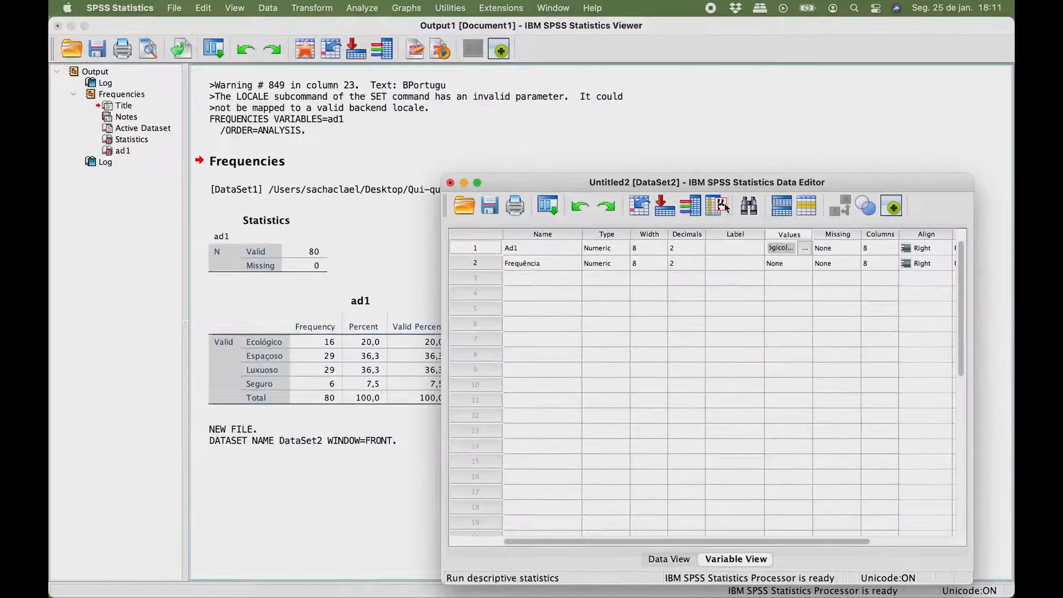
pyautogui.doubleClick(698, 174)
pyautogui.click(589, 82)
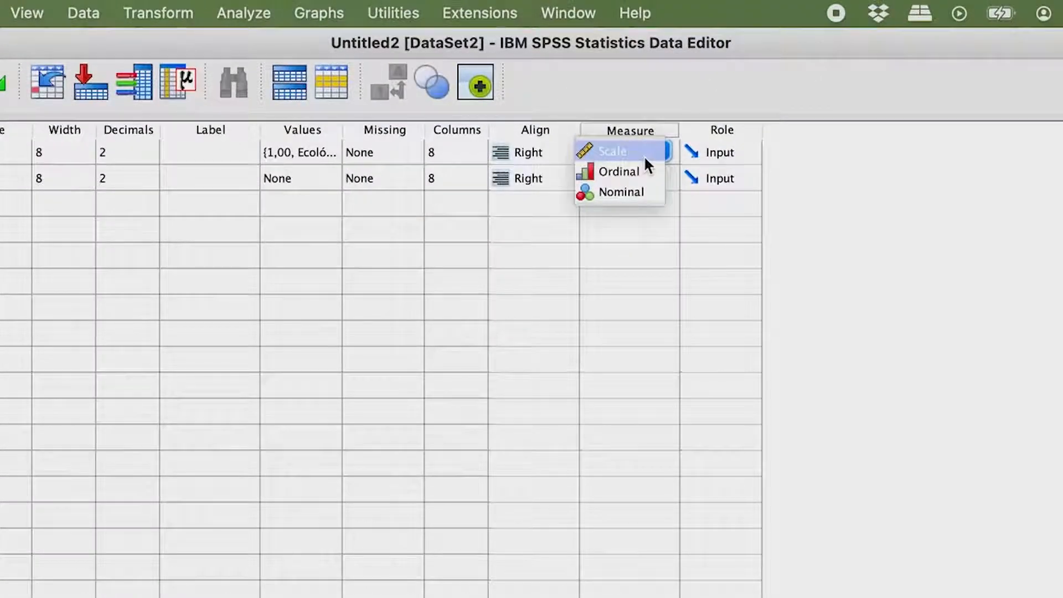
pyautogui.click(629, 191)
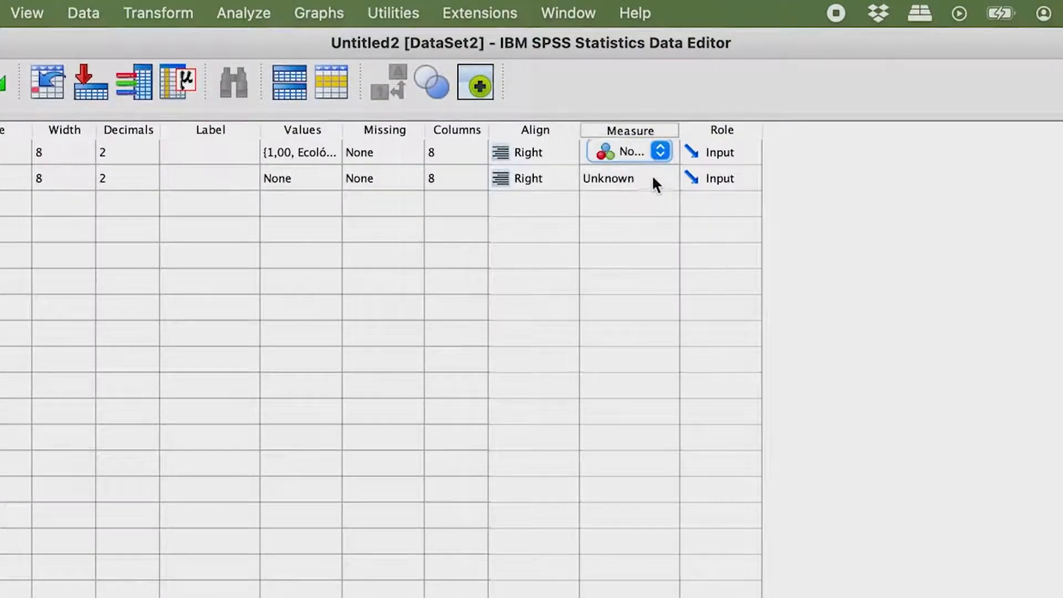
pyautogui.click(655, 182)
pyautogui.click(636, 175)
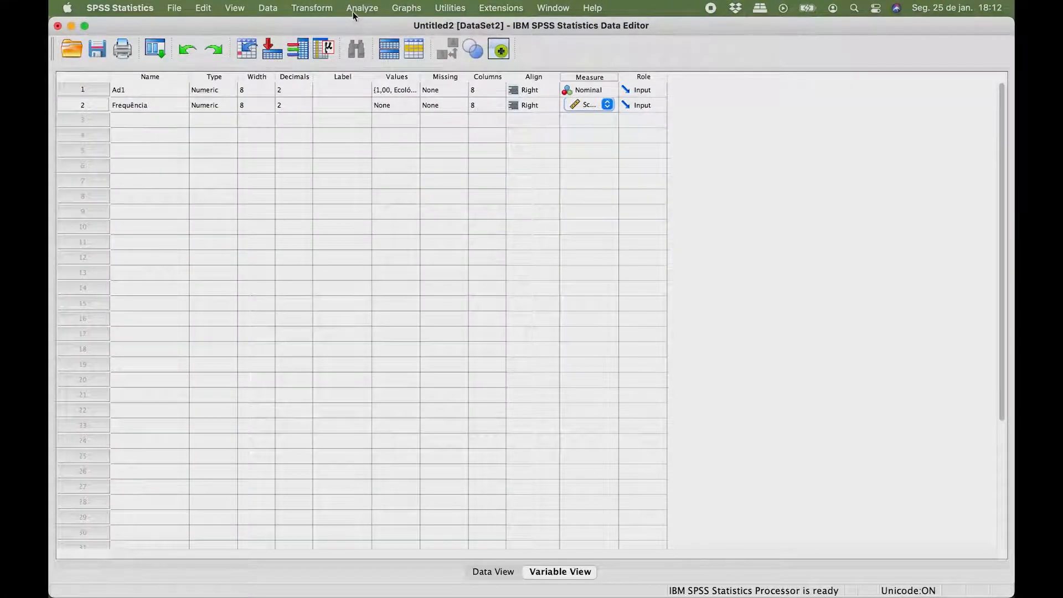
pyautogui.click(492, 570)
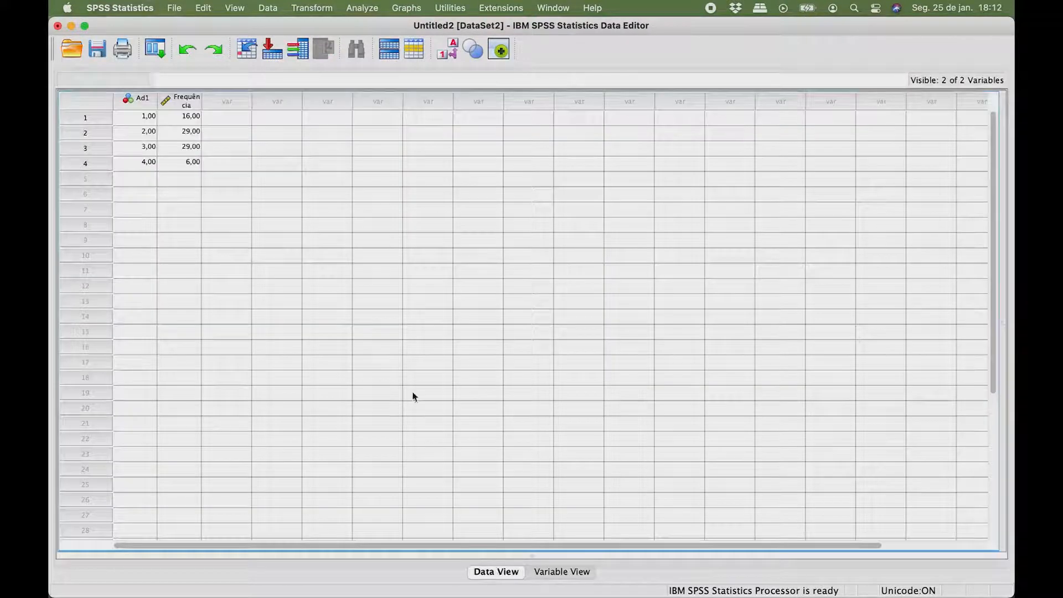
# Weight the cases of the aggregated dataset by the frequency variable Frequência
pyautogui.click(178, 101)
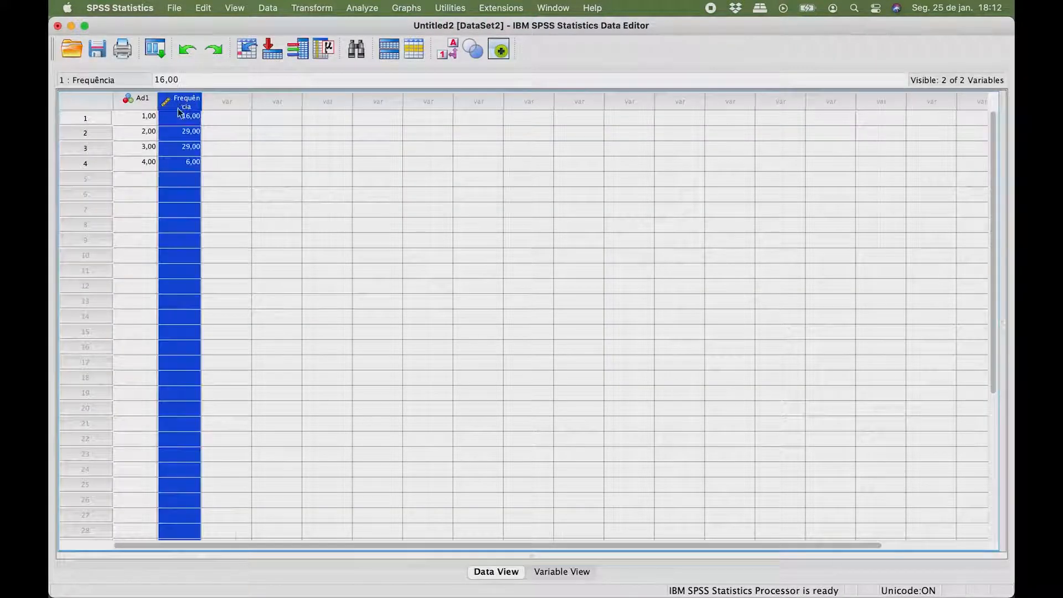
pyautogui.click(139, 100)
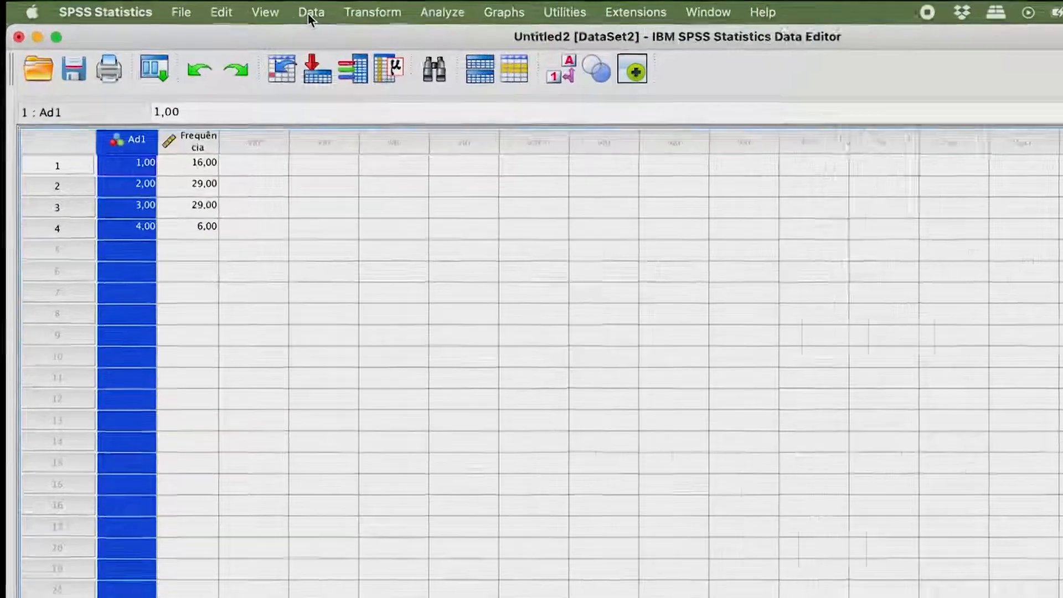
pyautogui.click(268, 8)
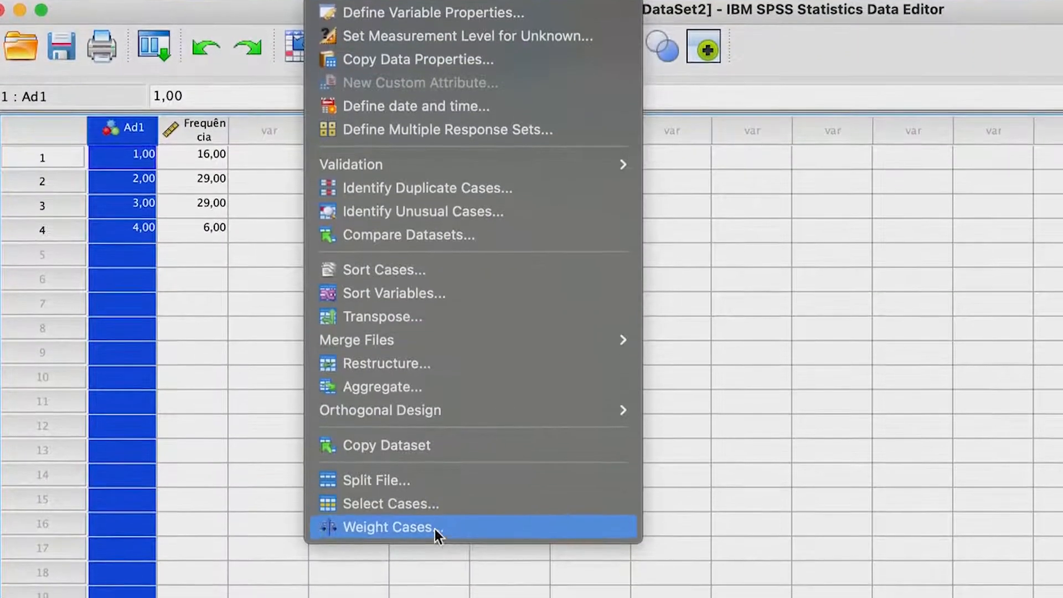
pyautogui.click(434, 529)
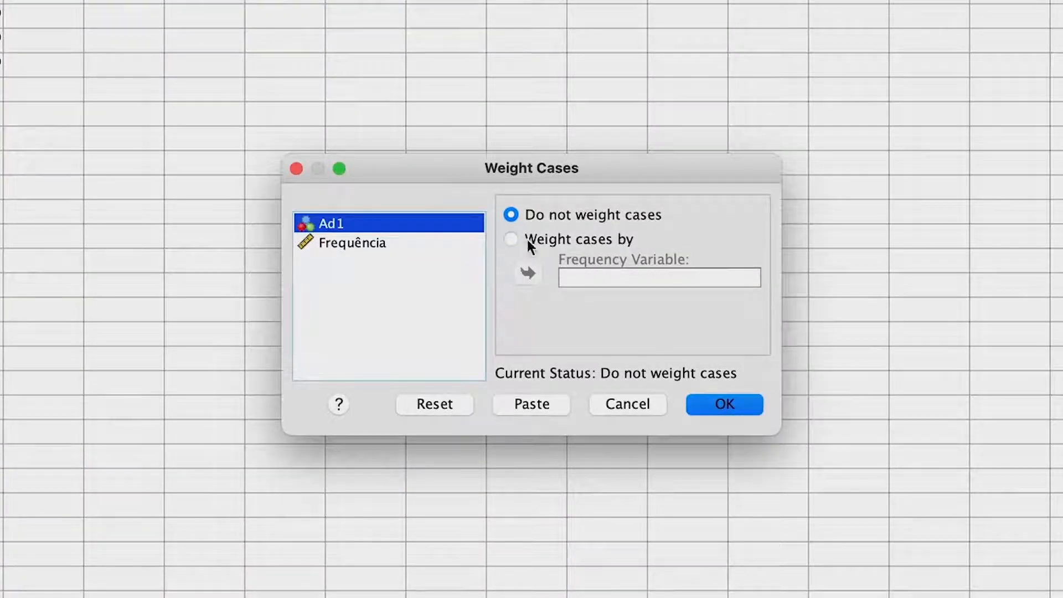
pyautogui.click(549, 238)
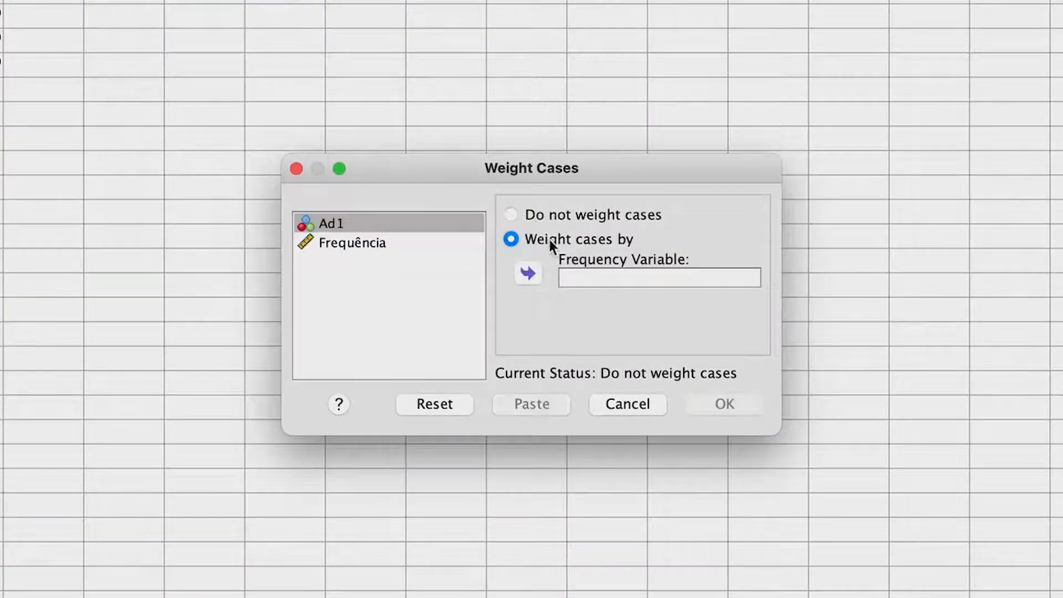
pyautogui.click(381, 246)
pyautogui.click(525, 273)
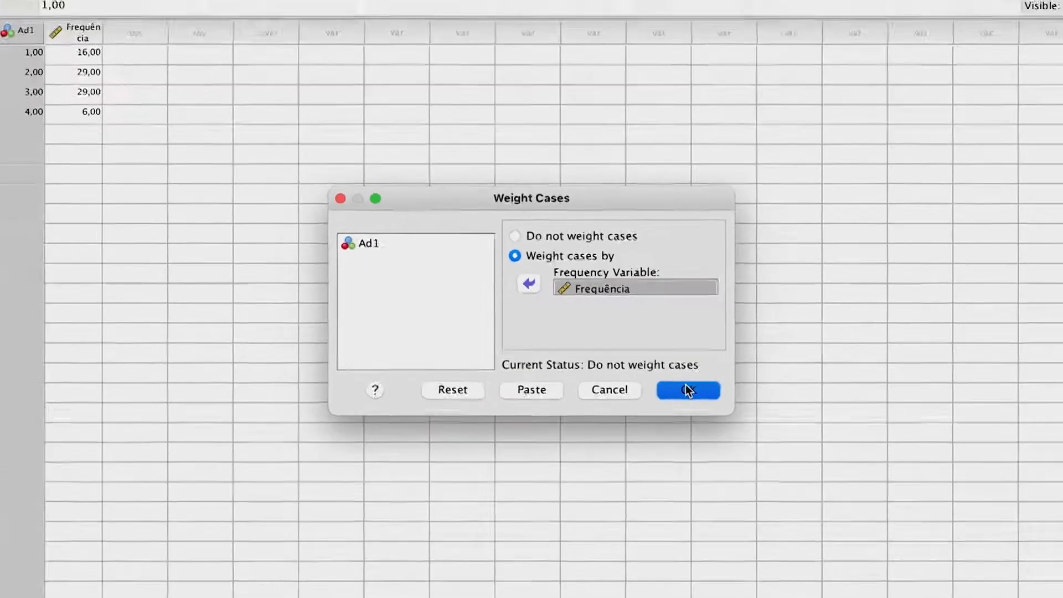
pyautogui.click(721, 403)
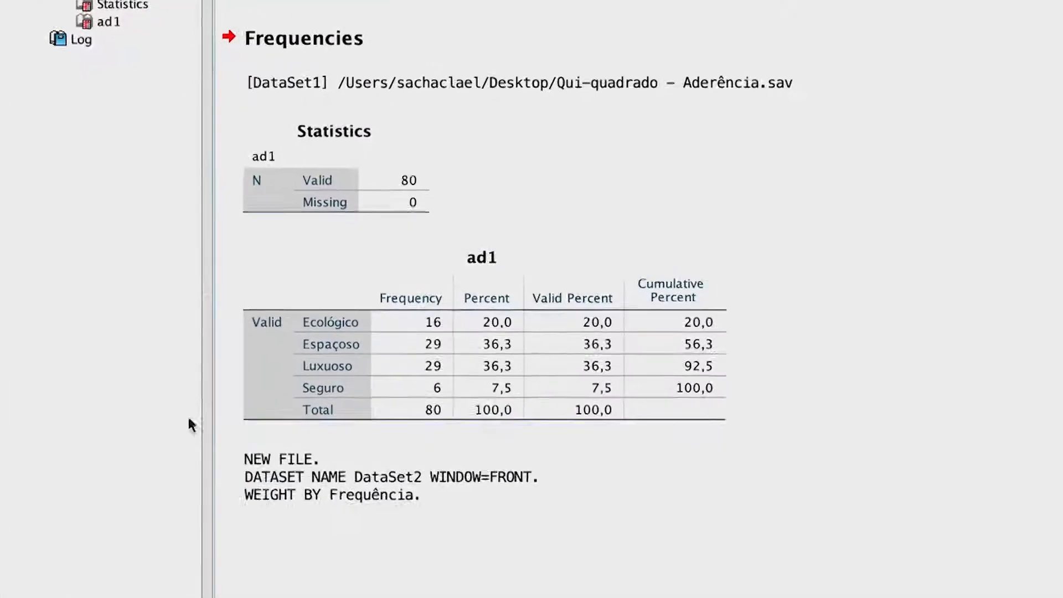
# Review the weighting log and the ad1 frequency table in the output, and return to the aggregated dataset
pyautogui.click(243, 447)
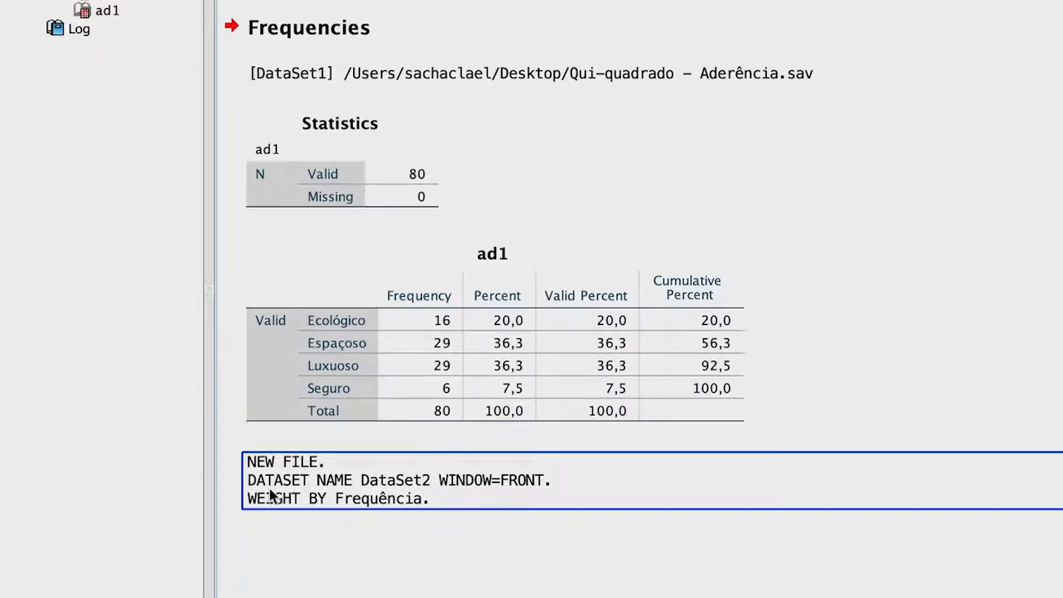
pyautogui.click(598, 321)
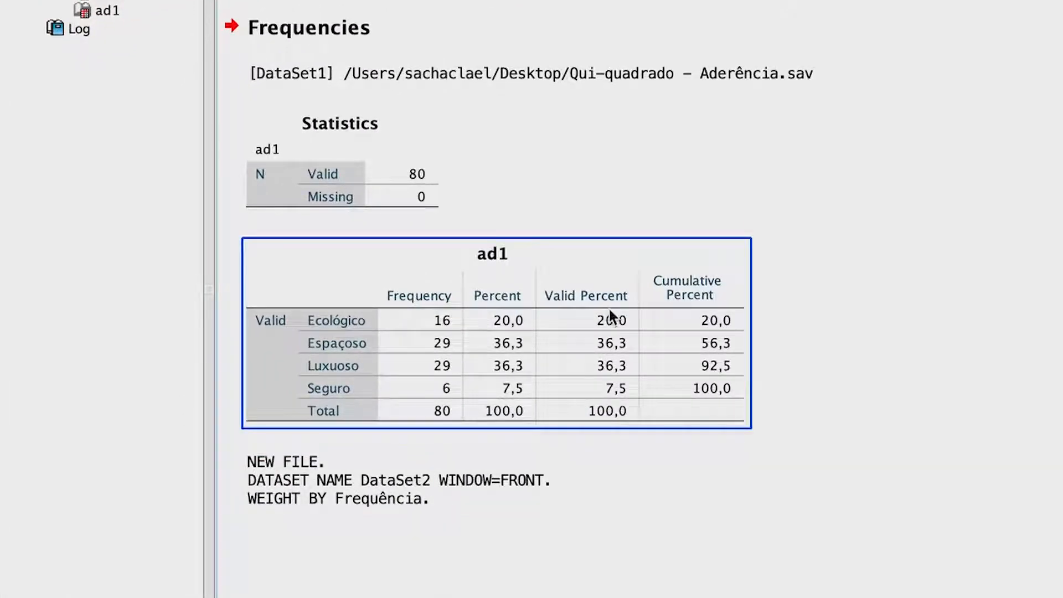
pyautogui.hotkey('ctrl', 'Up')
pyautogui.click(557, 159)
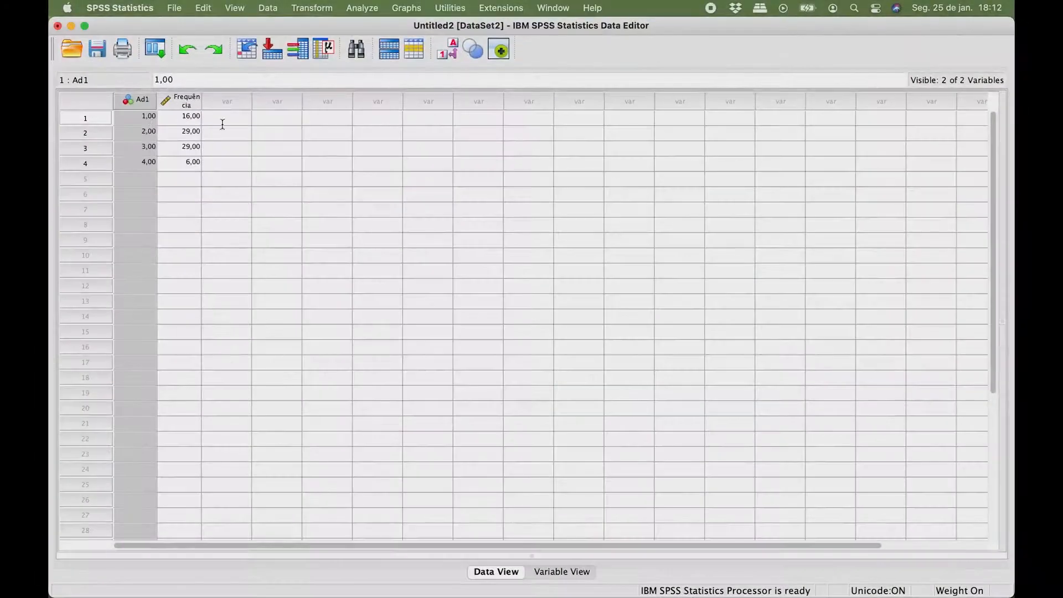
# Start the legacy nonparametric Chi-square test and add Ad1 as the test variable
pyautogui.click(220, 121)
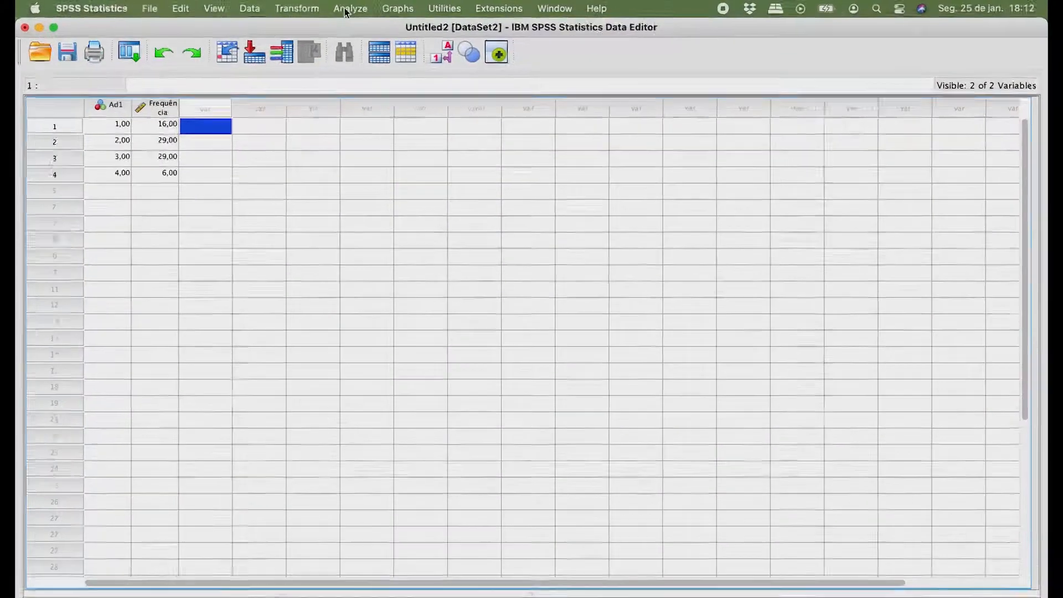
pyautogui.click(362, 8)
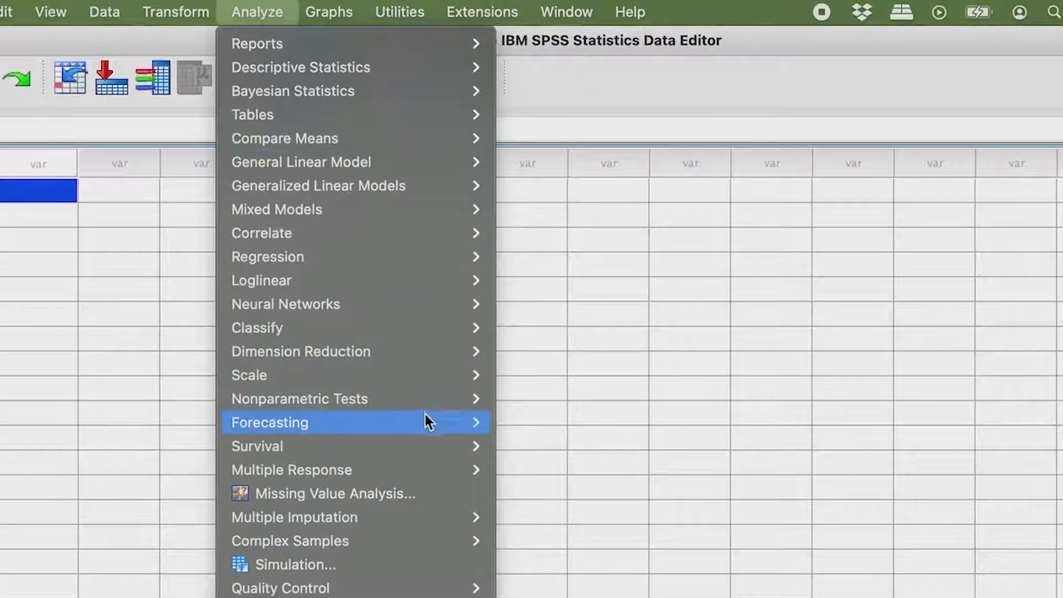
pyautogui.moveTo(430, 403)
pyautogui.moveTo(643, 475)
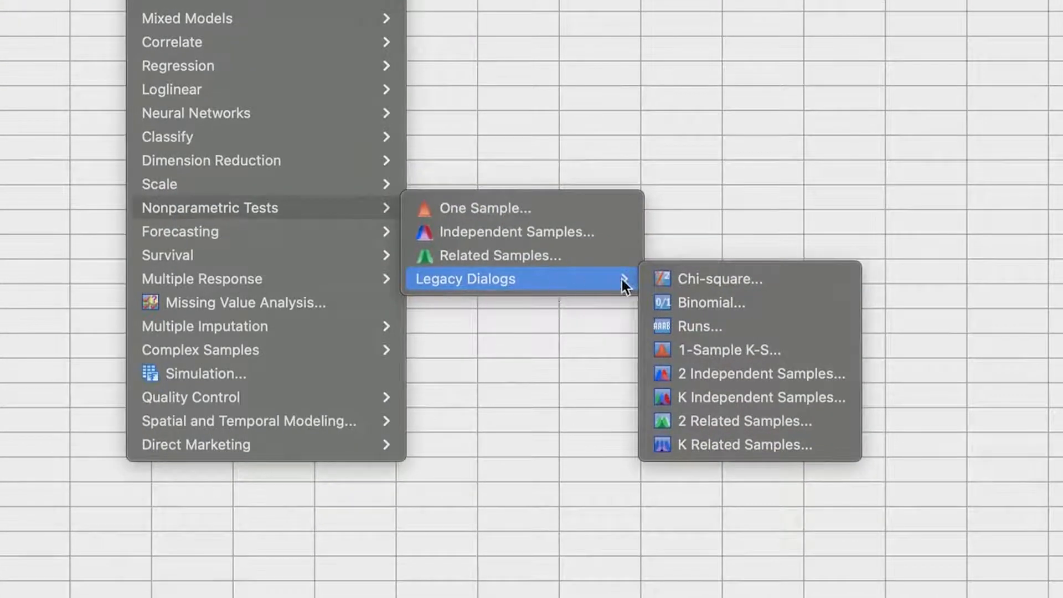
pyautogui.click(701, 324)
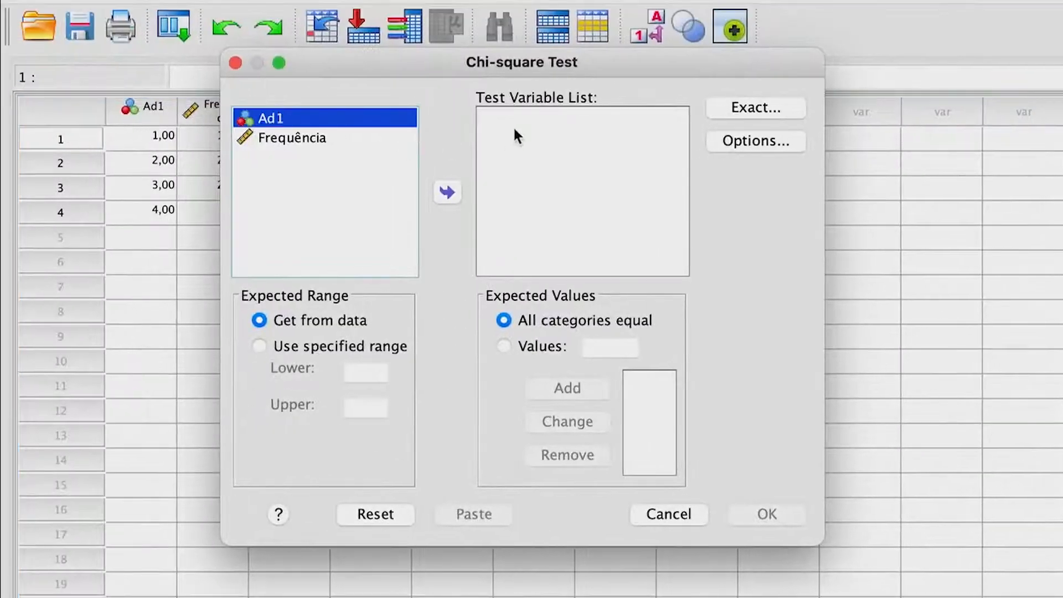
pyautogui.click(447, 193)
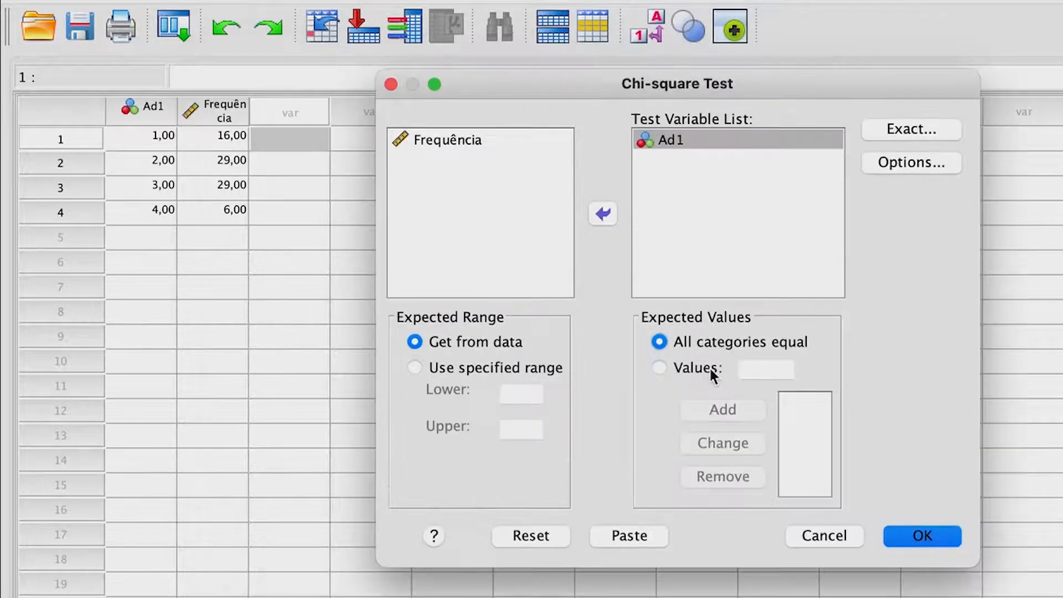
# Switch the expected values of the test from equal categories to specified values and add 0,15 for the first category
pyautogui.click(713, 376)
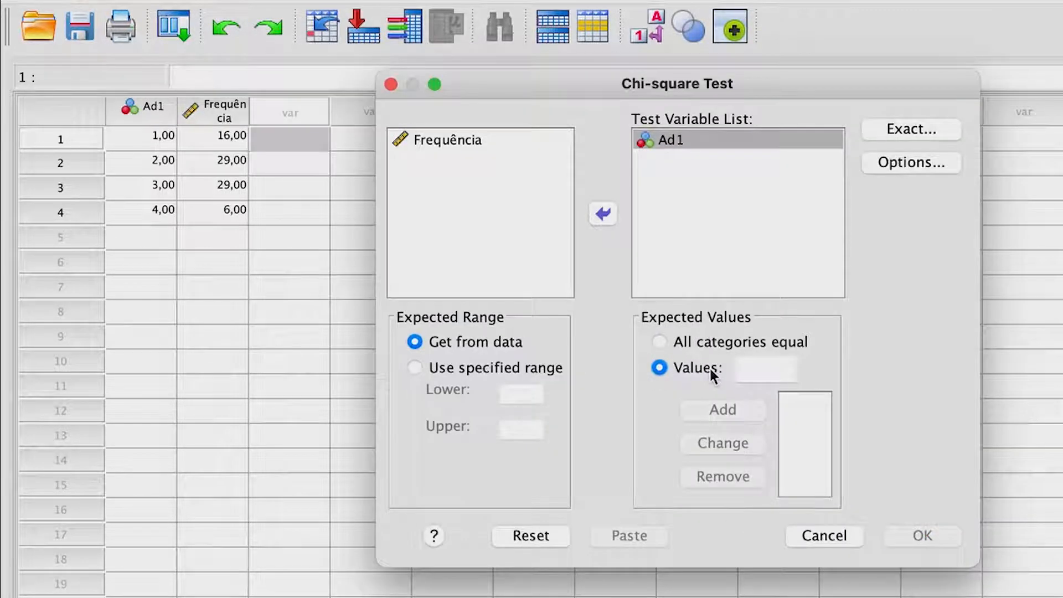
pyautogui.click(780, 369)
pyautogui.hotkey('ctrl', 'Up')
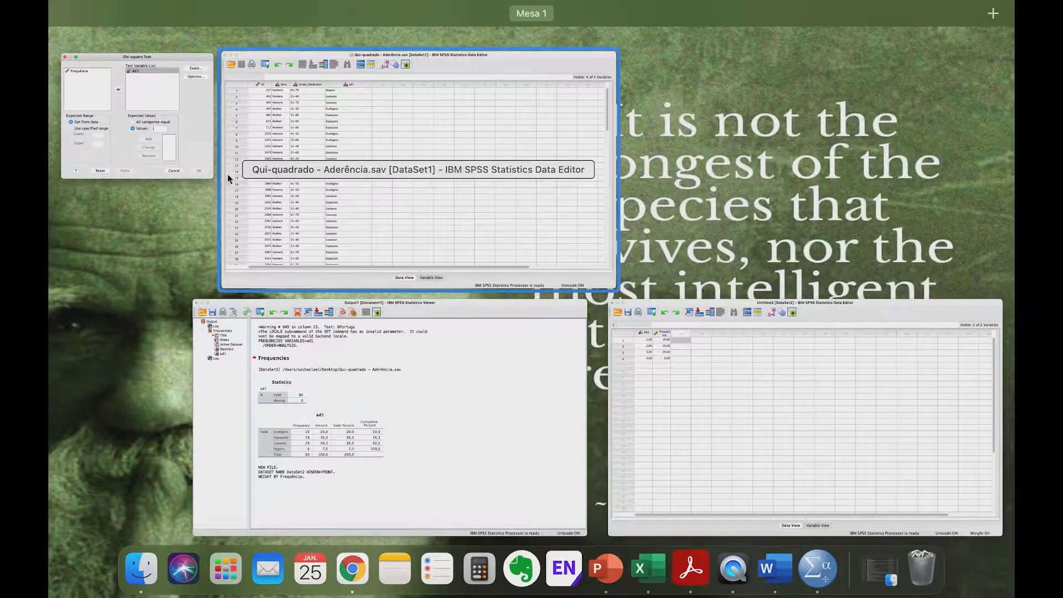
pyautogui.click(185, 134)
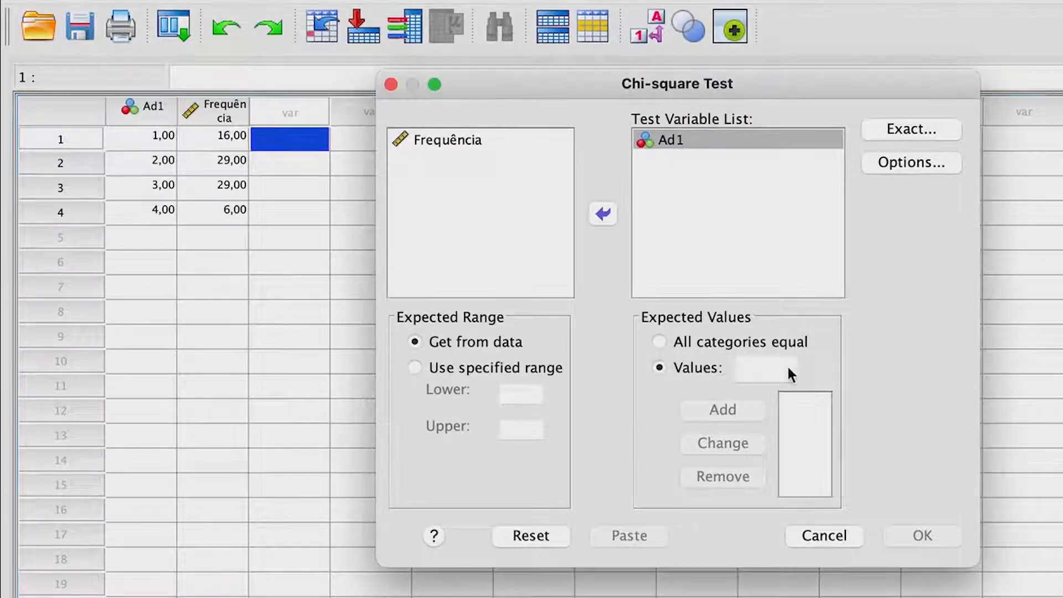
pyautogui.click(786, 366)
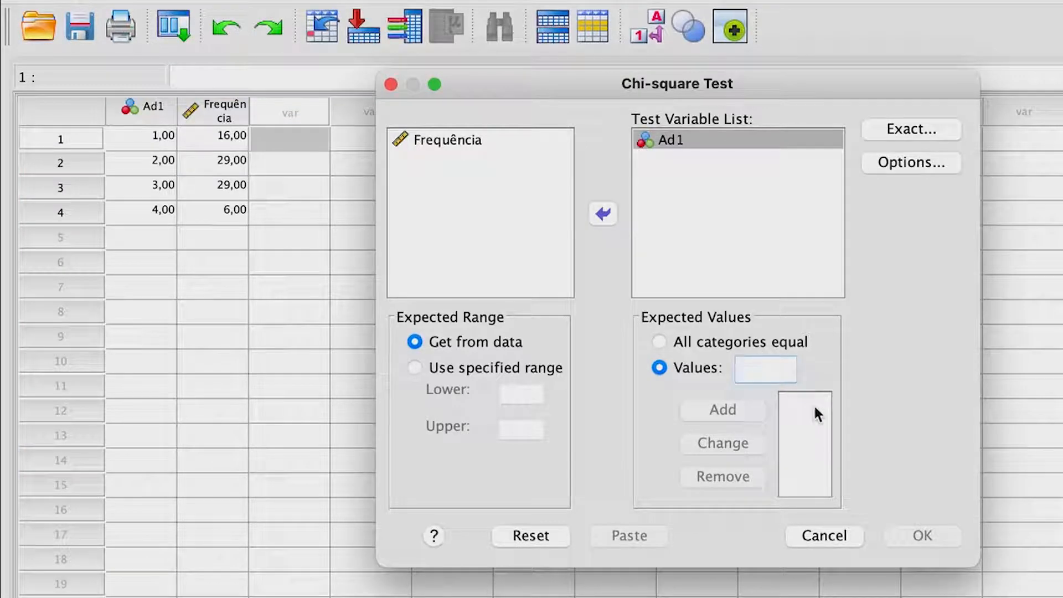
pyautogui.write('0,15')
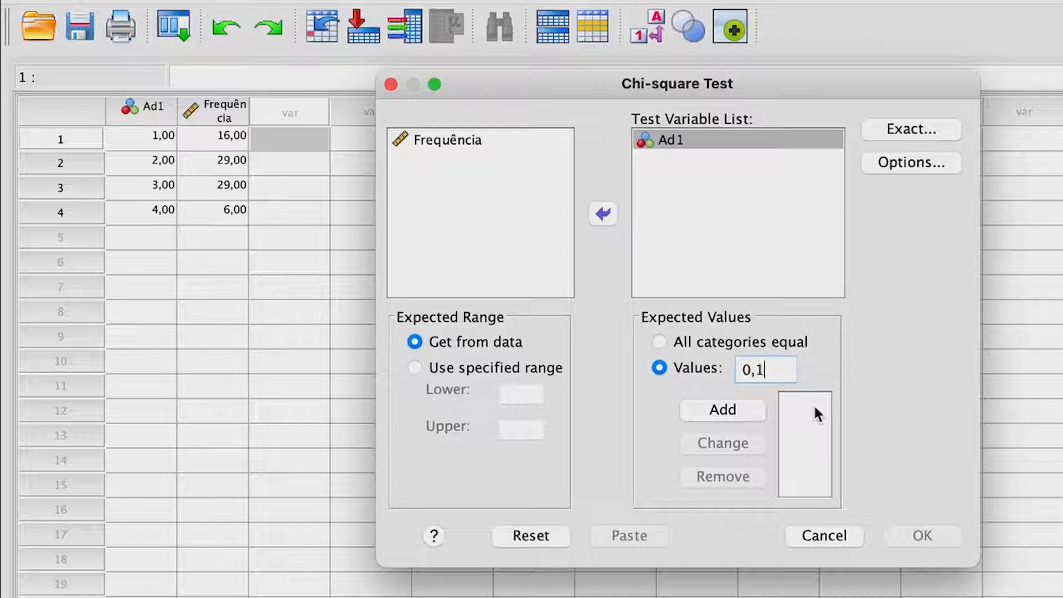
pyautogui.click(742, 410)
# Add the expected values 0,30 and 0,31 for the second and third categories
pyautogui.click(747, 370)
pyautogui.write('0,30')
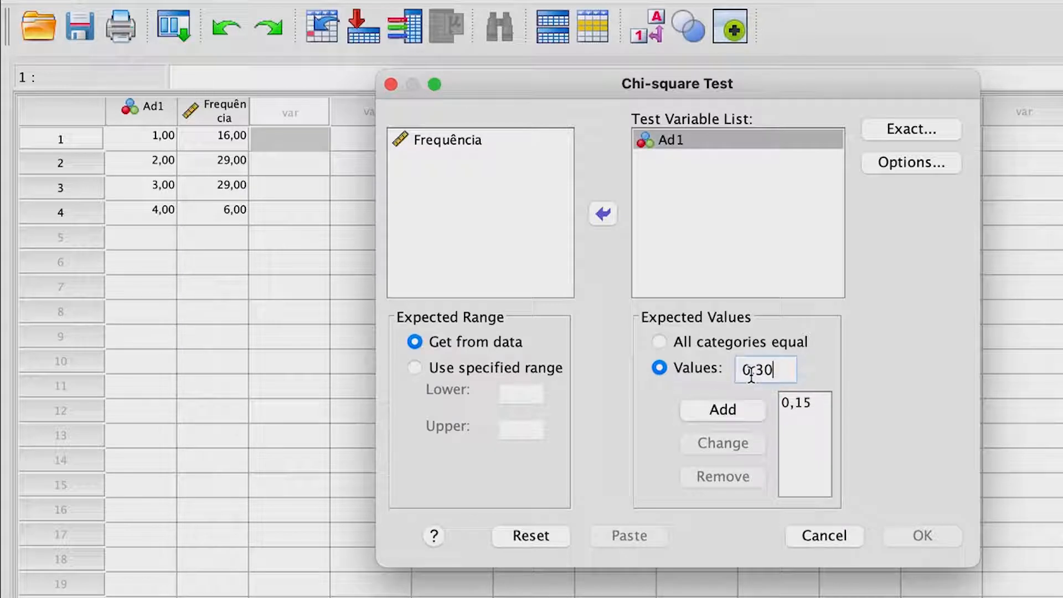
pyautogui.click(725, 419)
pyautogui.click(749, 369)
pyautogui.write('0,31')
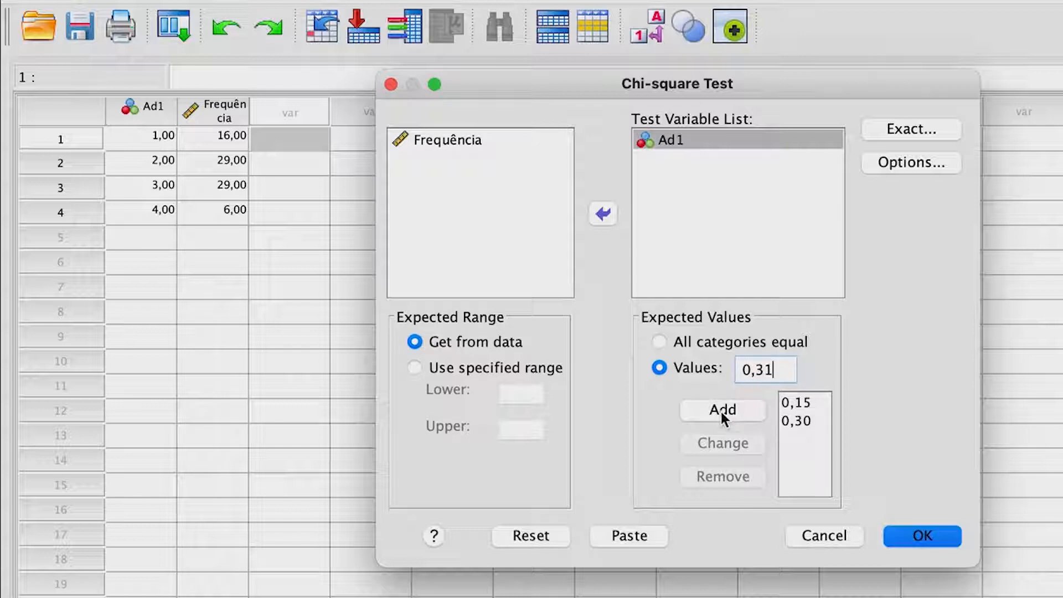
pyautogui.click(722, 410)
# Add the expected value 0,02 for the fourth category and run the chi-square test
pyautogui.click(750, 370)
pyautogui.write('0,02')
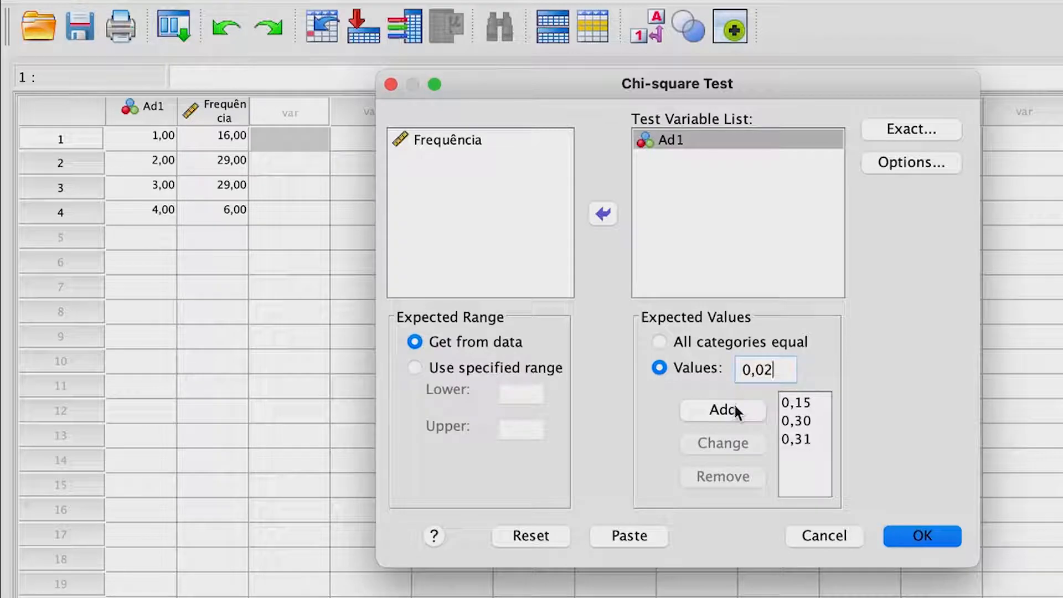
pyautogui.click(735, 411)
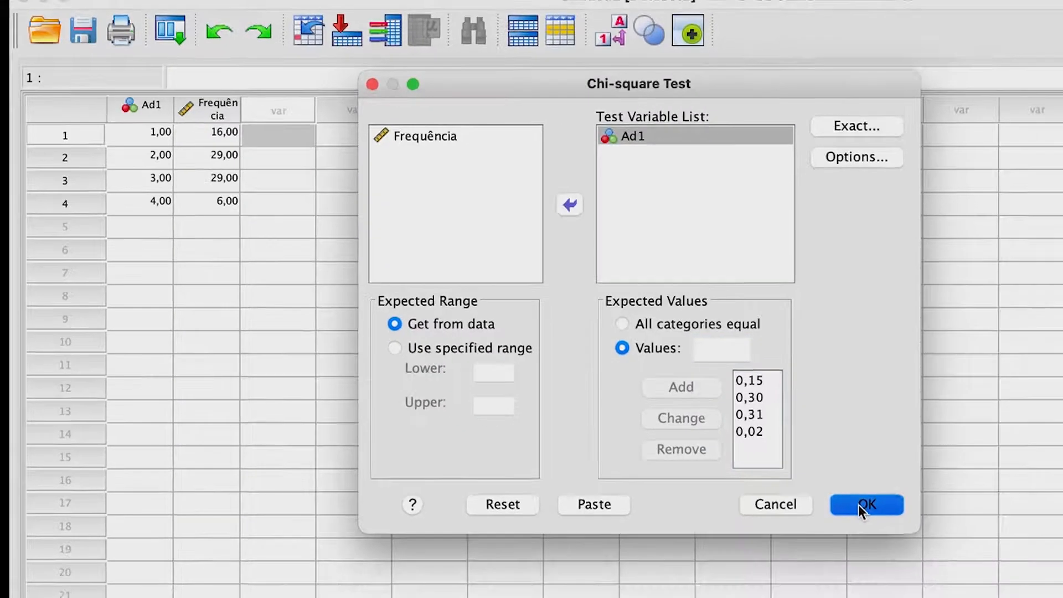
pyautogui.click(863, 504)
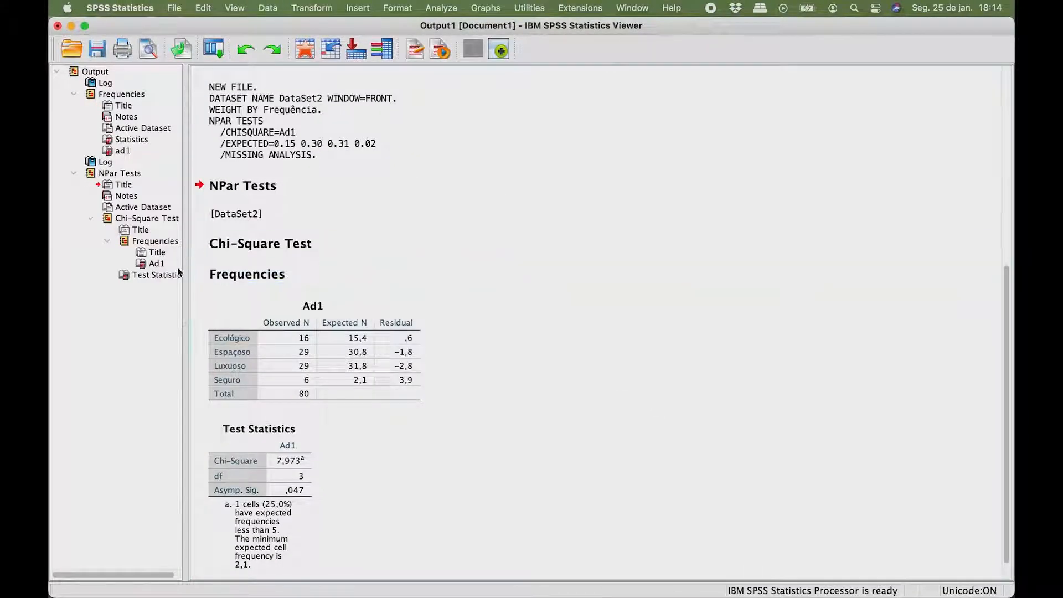
# Examine the Test Statistics table of the chi-square test in the output
pyautogui.scroll(-2, 318, 456)
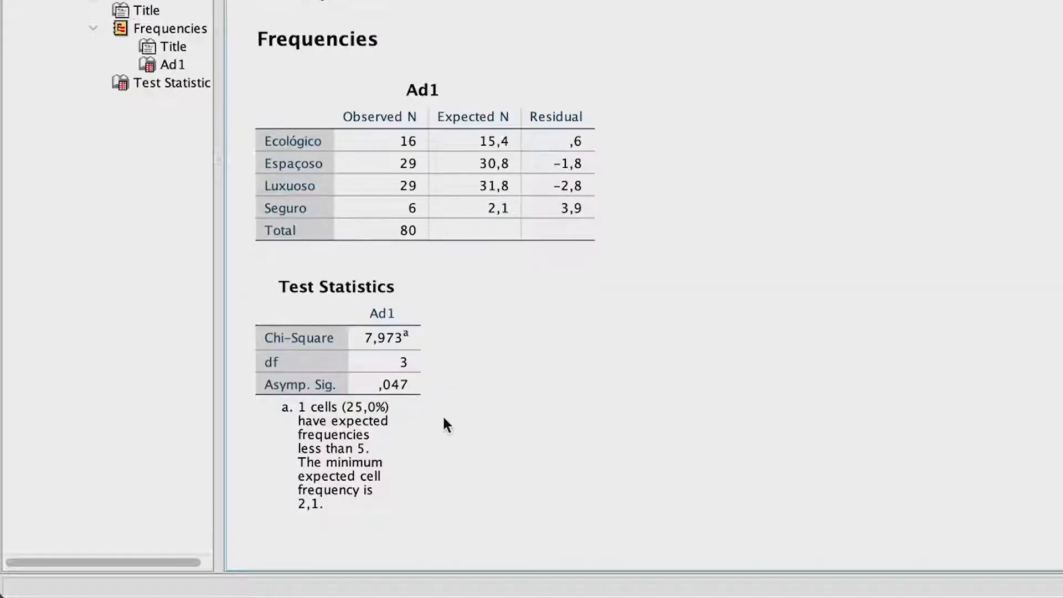
pyautogui.click(370, 340)
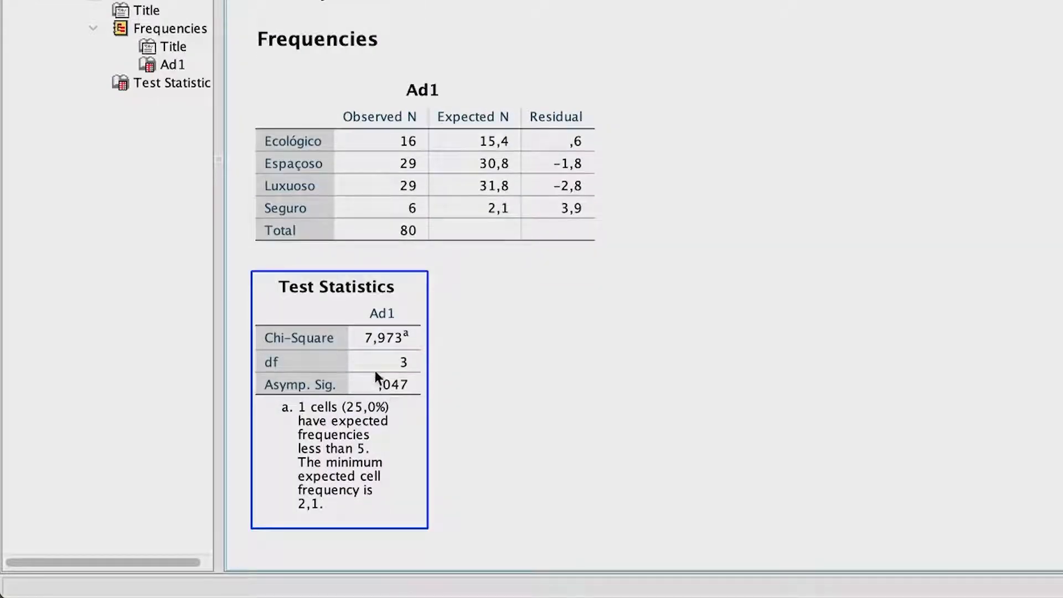
pyautogui.click(629, 371)
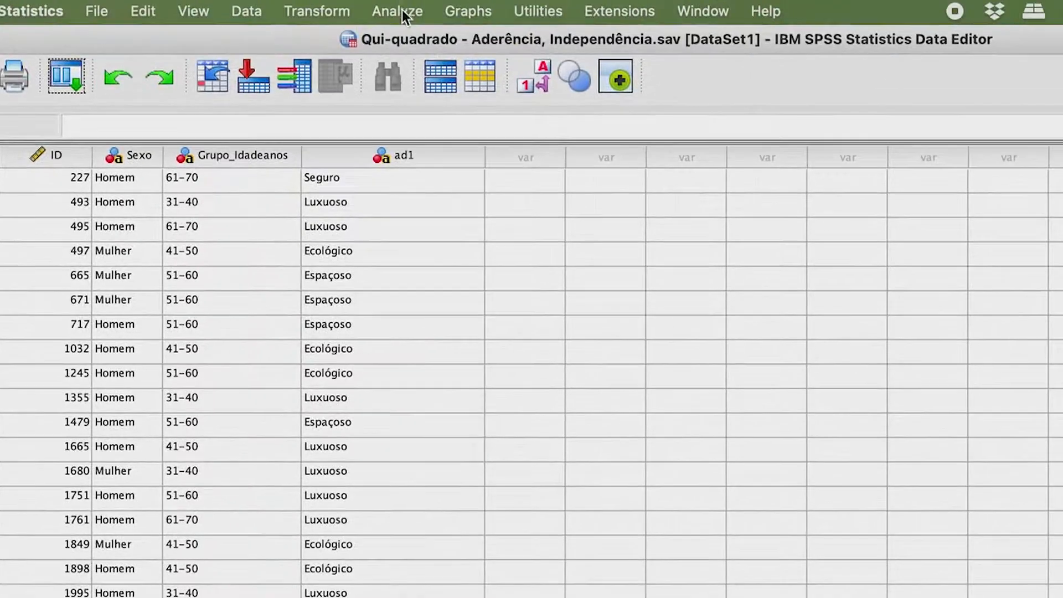
# Start a Crosstabs analysis on the Qui-quadrado - Aderência, Independência.sav data with ad1 as row variable and Sexo as column variable
pyautogui.click(401, 10)
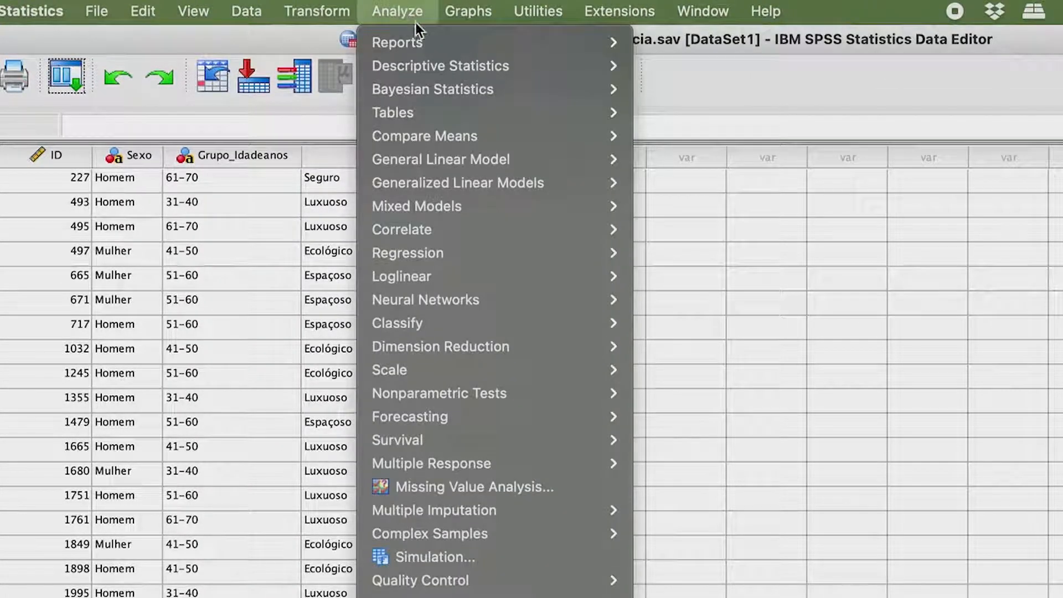
pyautogui.moveTo(477, 68)
pyautogui.click(729, 142)
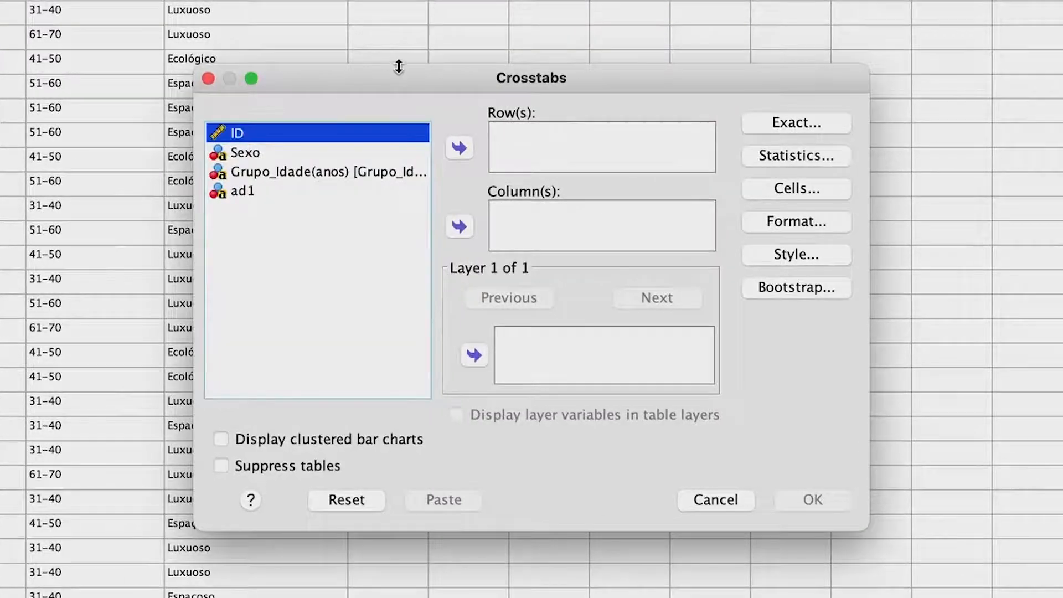
pyautogui.moveTo(401, 74); pyautogui.dragTo(386, 71)
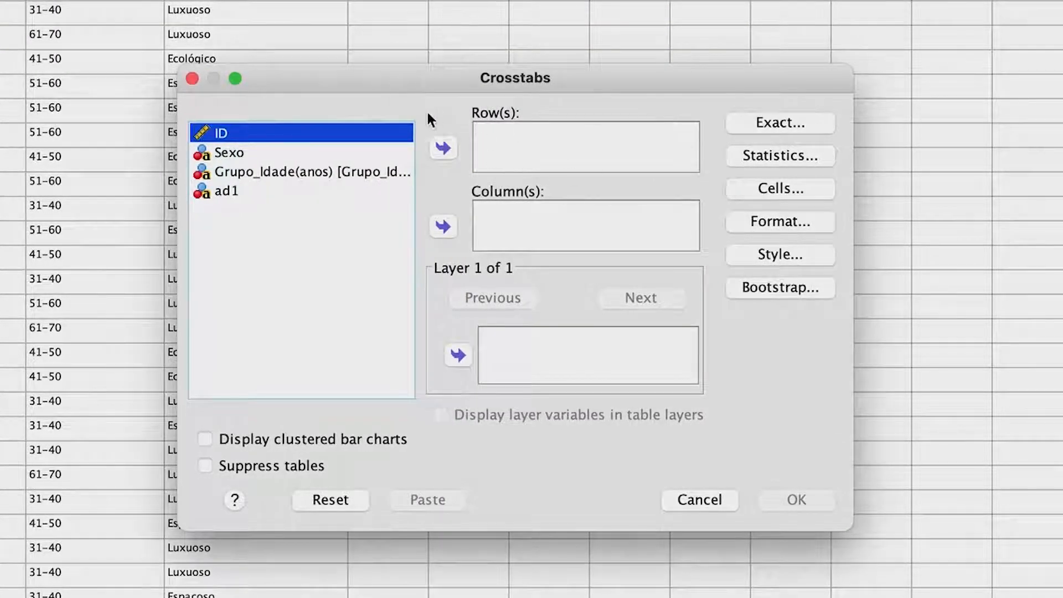
pyautogui.click(247, 189)
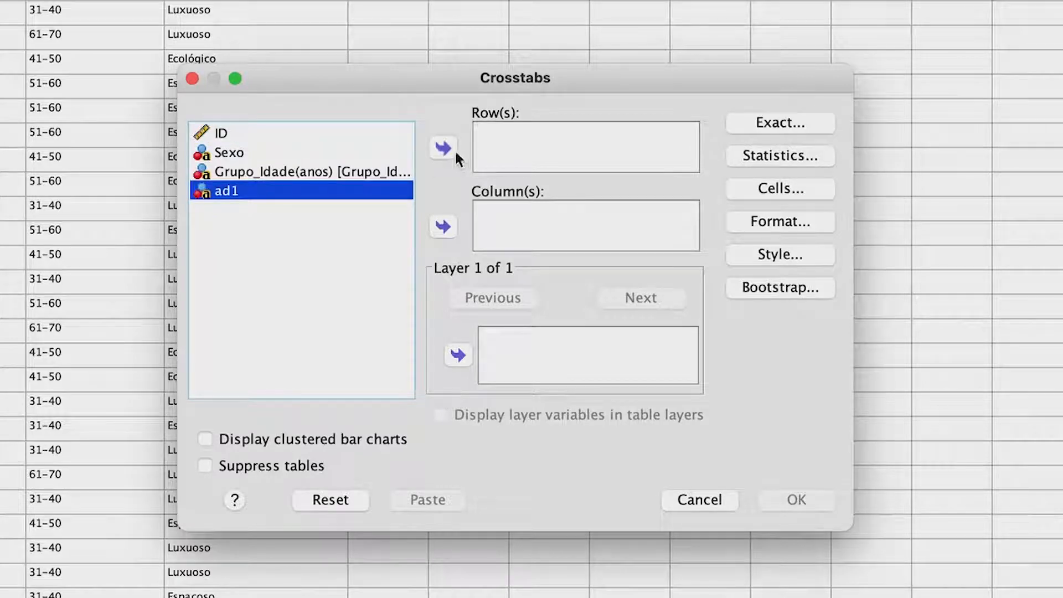
pyautogui.click(444, 147)
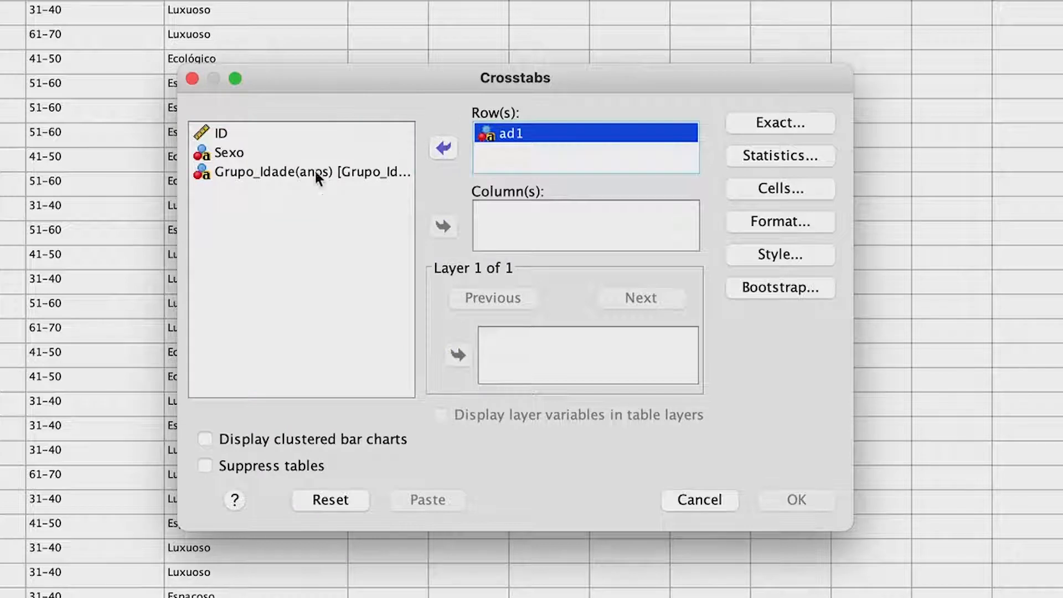
pyautogui.click(270, 153)
pyautogui.click(443, 226)
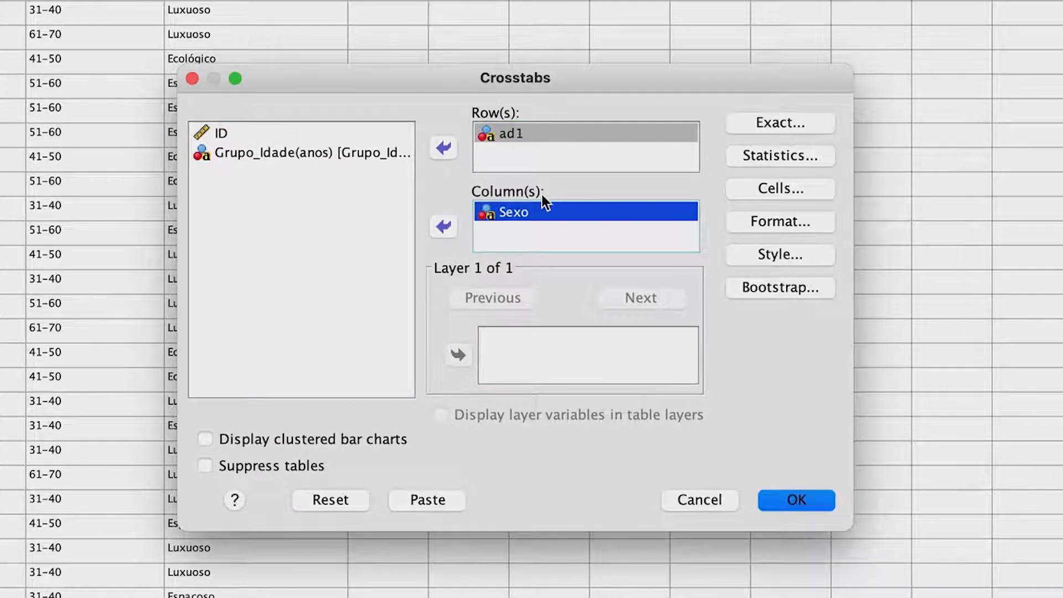
# Include the chi-square test and Phi and Cramer's V among the crosstab statistics
pyautogui.click(765, 157)
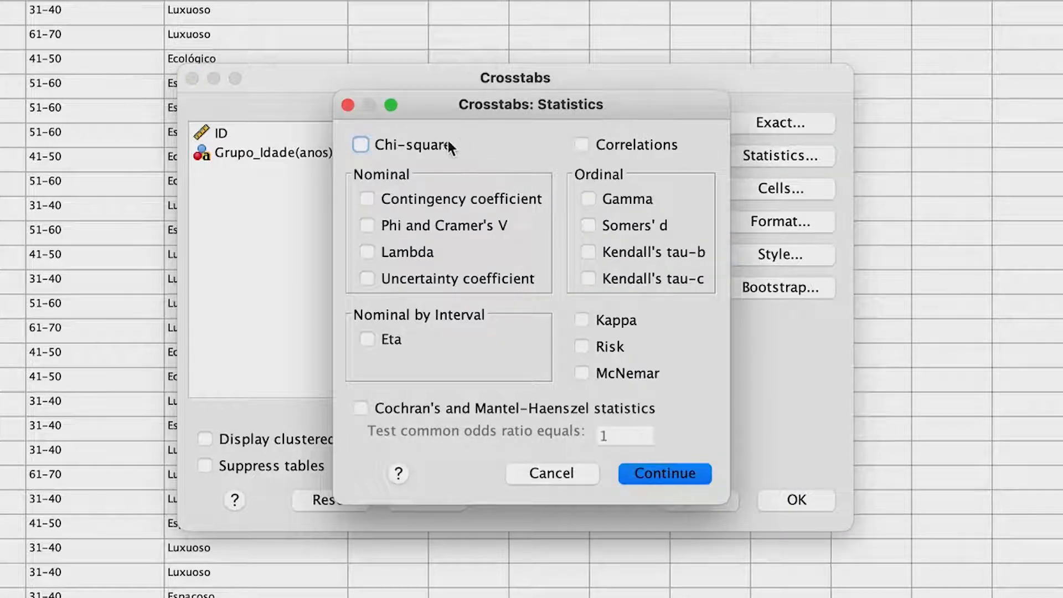
pyautogui.click(397, 145)
pyautogui.click(421, 225)
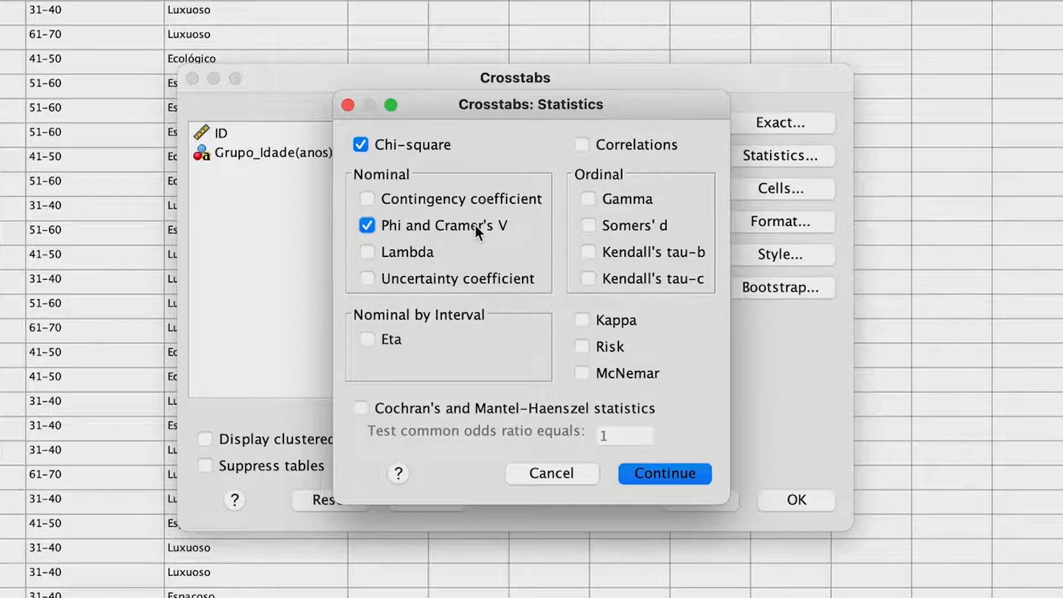
pyautogui.click(663, 472)
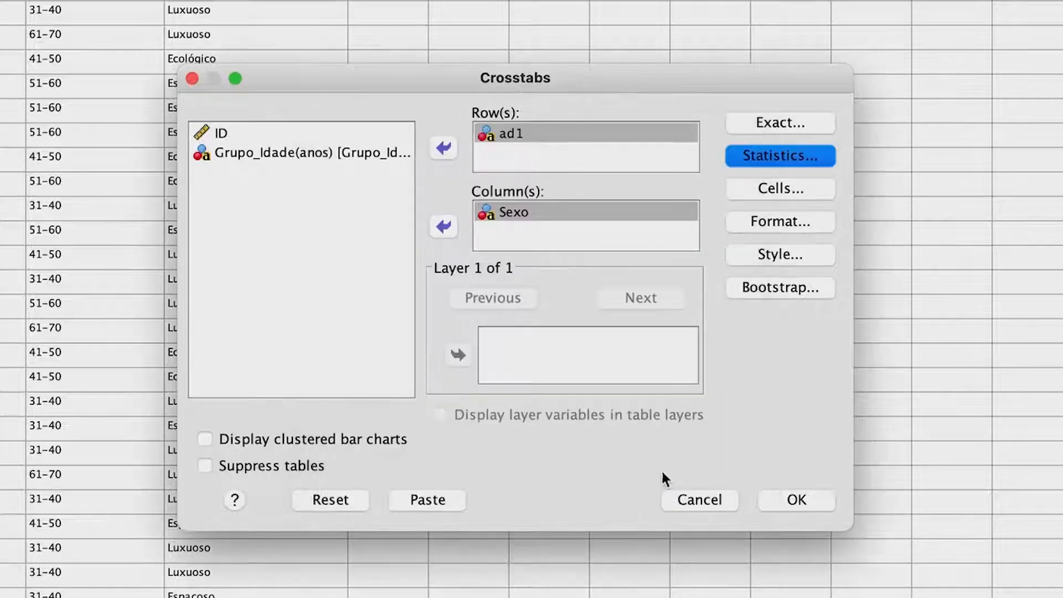
# Add expected counts to the observed counts in the table cells and run the Crosstabs analysis
pyautogui.click(815, 190)
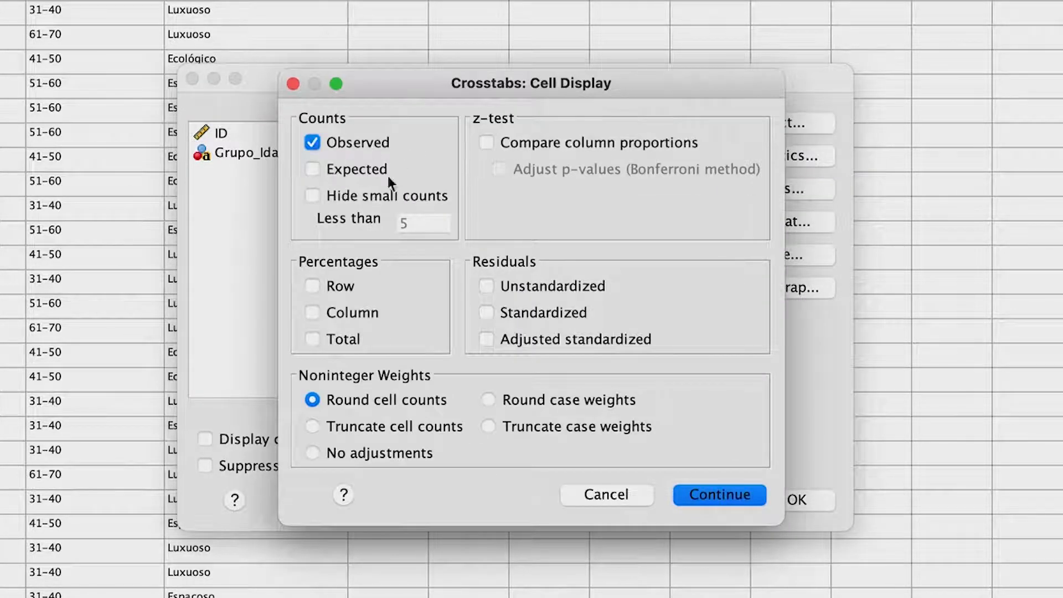
pyautogui.click(353, 170)
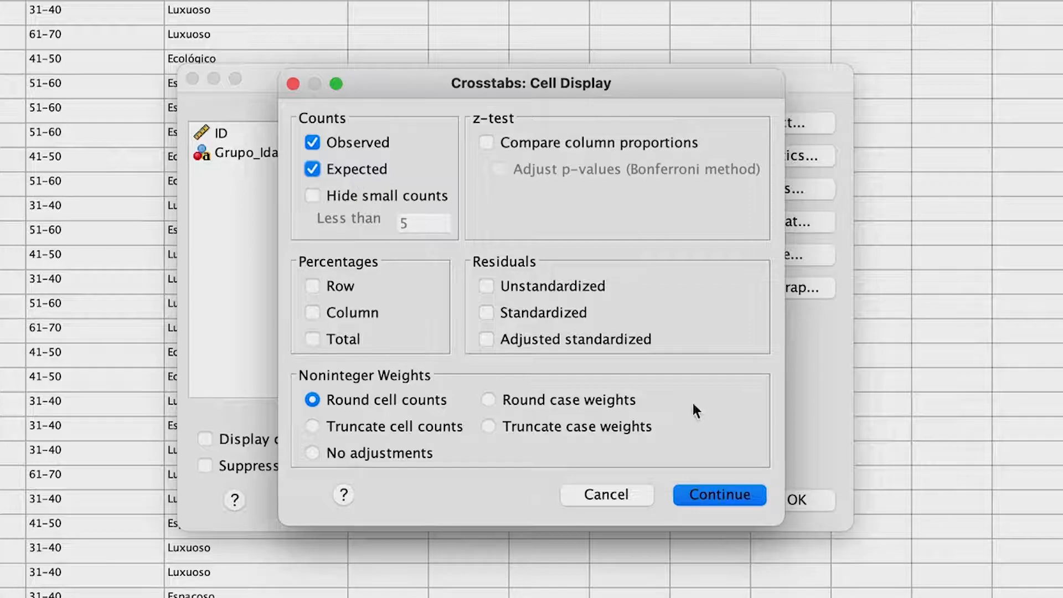
pyautogui.click(734, 493)
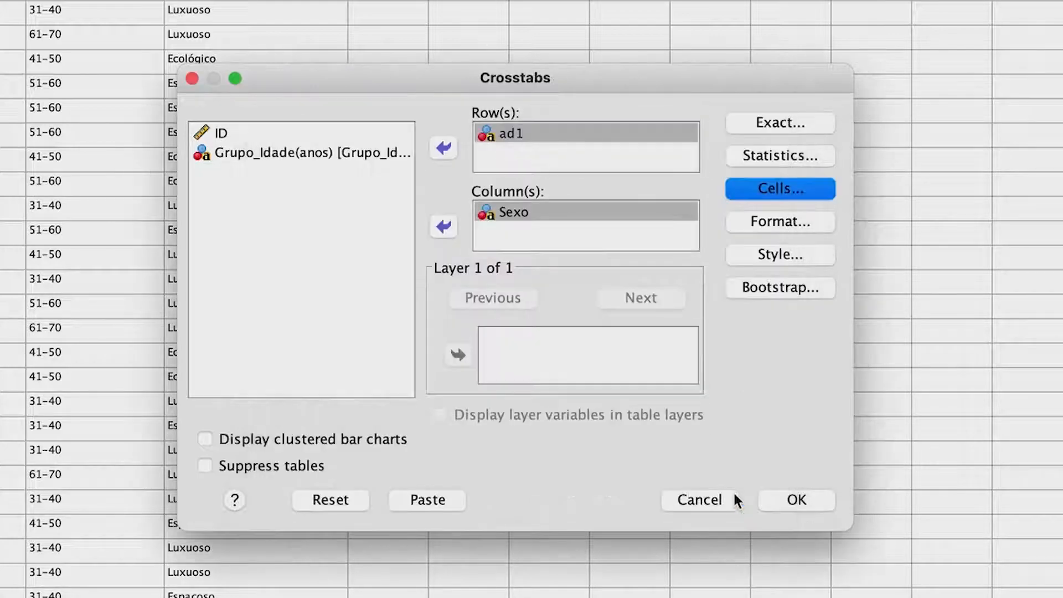
pyautogui.click(782, 494)
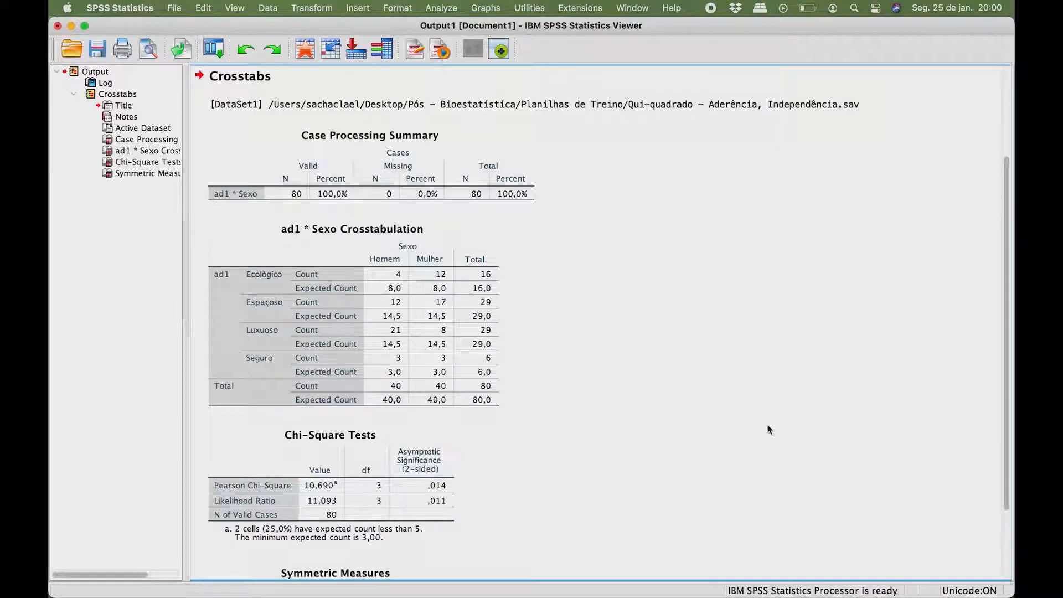
# Examine the observed and expected counts in the ad1 * Sexo Crosstabulation table of the output
pyautogui.scroll(-2, 707, 436)
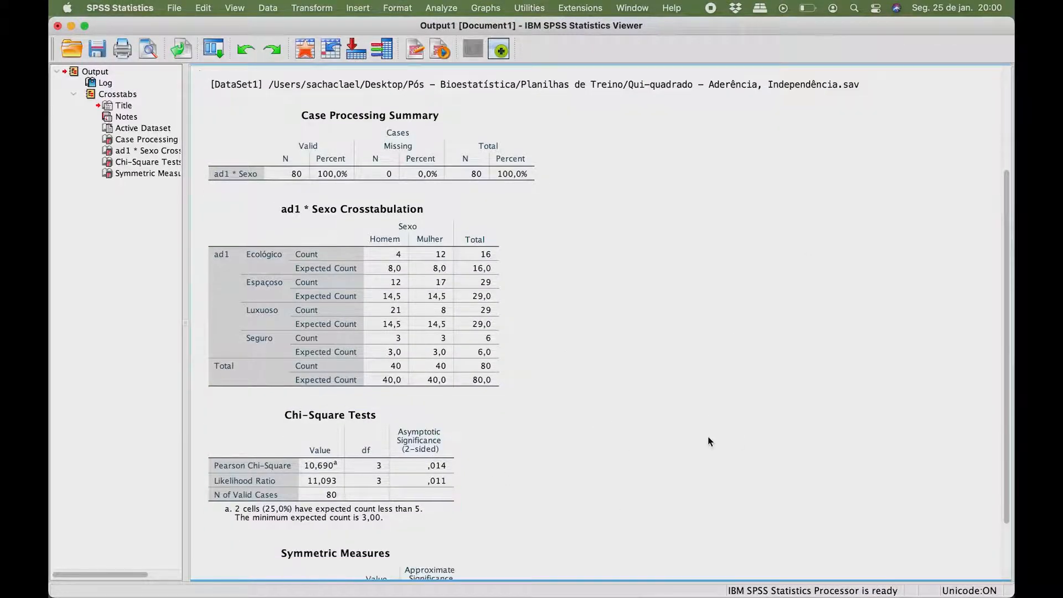
pyautogui.click(587, 371)
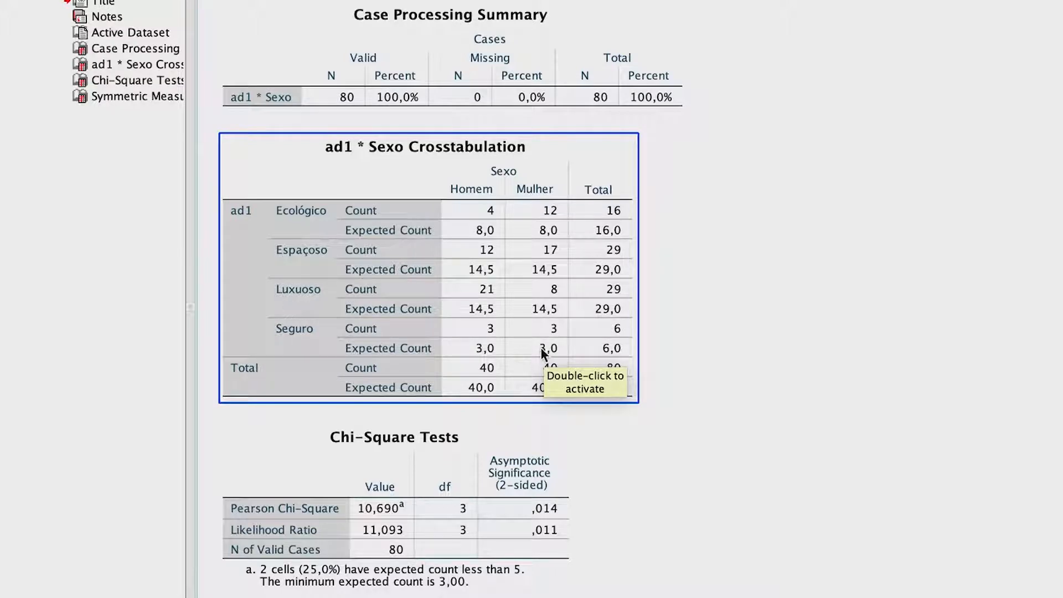
pyautogui.click(789, 381)
pyautogui.click(421, 267)
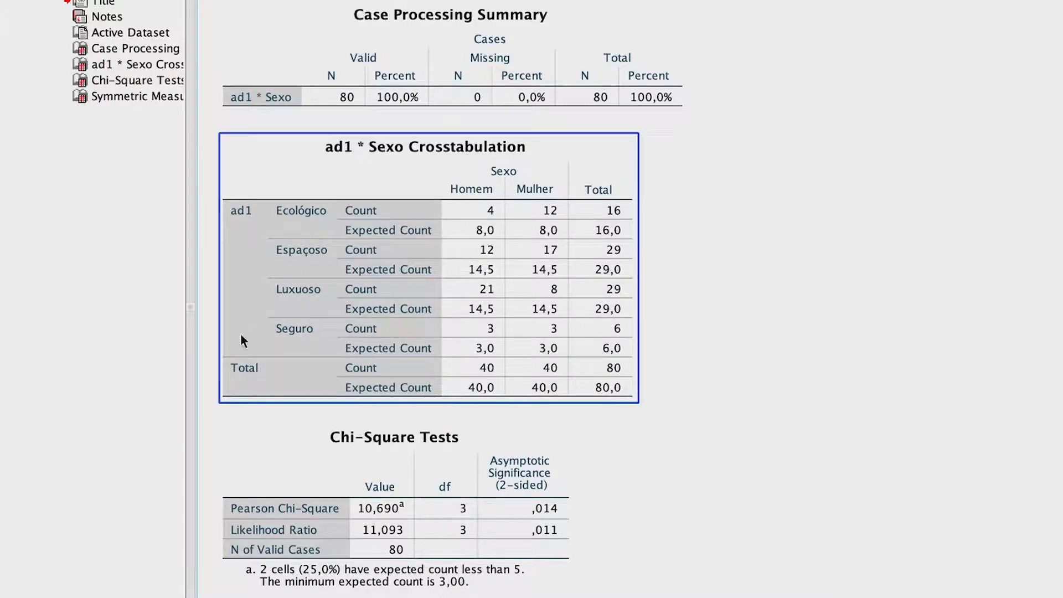
# Examine the Chi-Square Tests table, checking the Pearson Chi-Square significance and the footnote on low expected counts
pyautogui.click(451, 526)
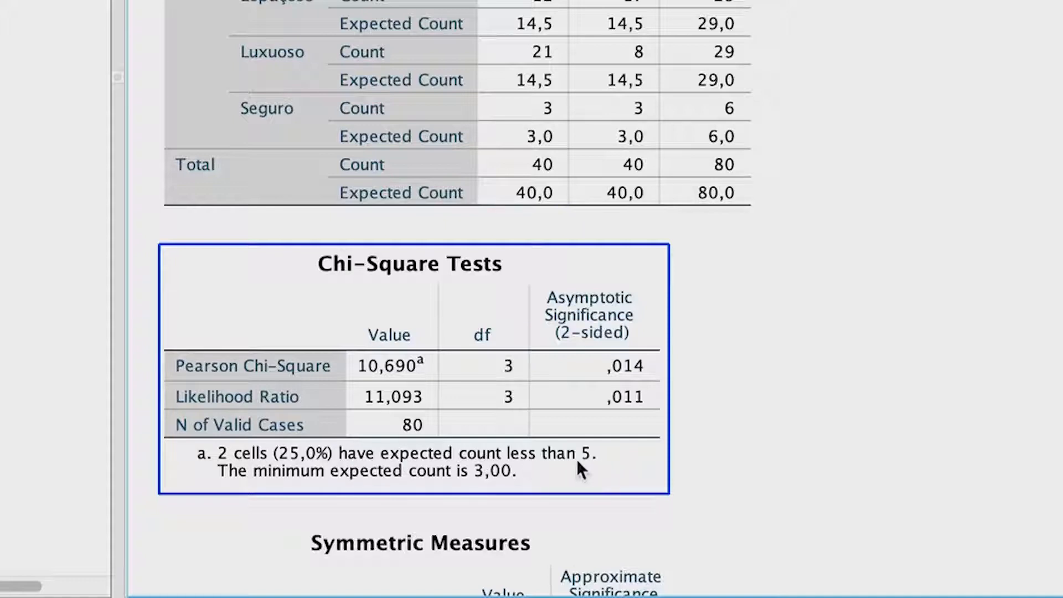
pyautogui.click(936, 454)
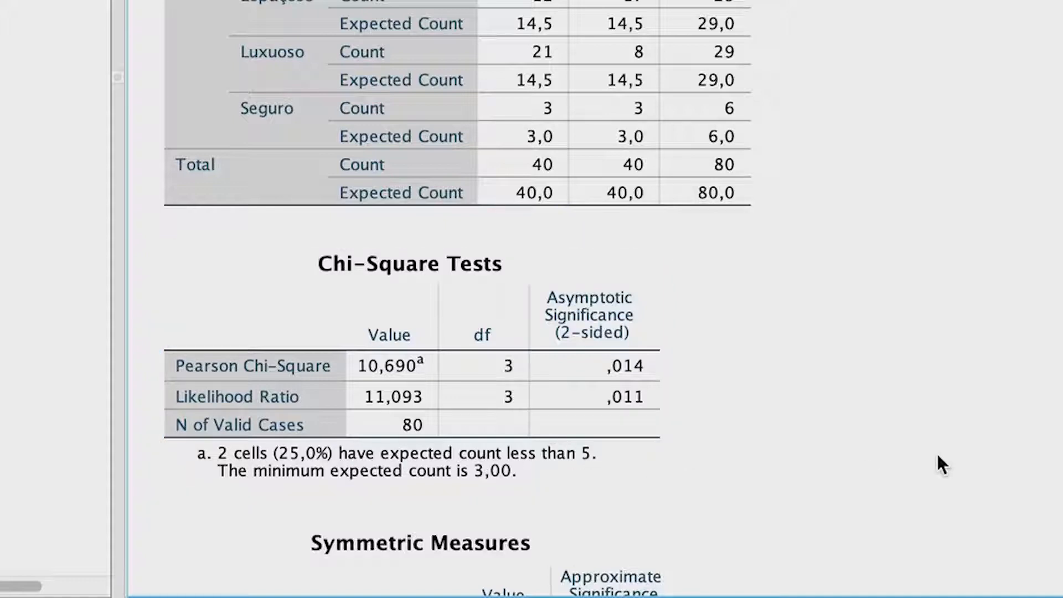
pyautogui.click(574, 357)
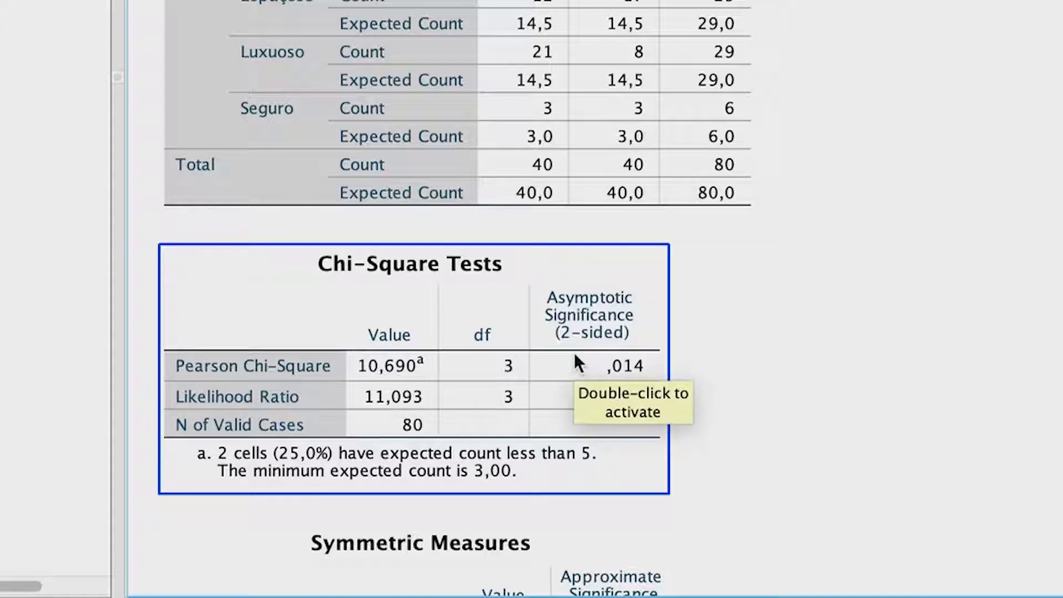
pyautogui.click(981, 351)
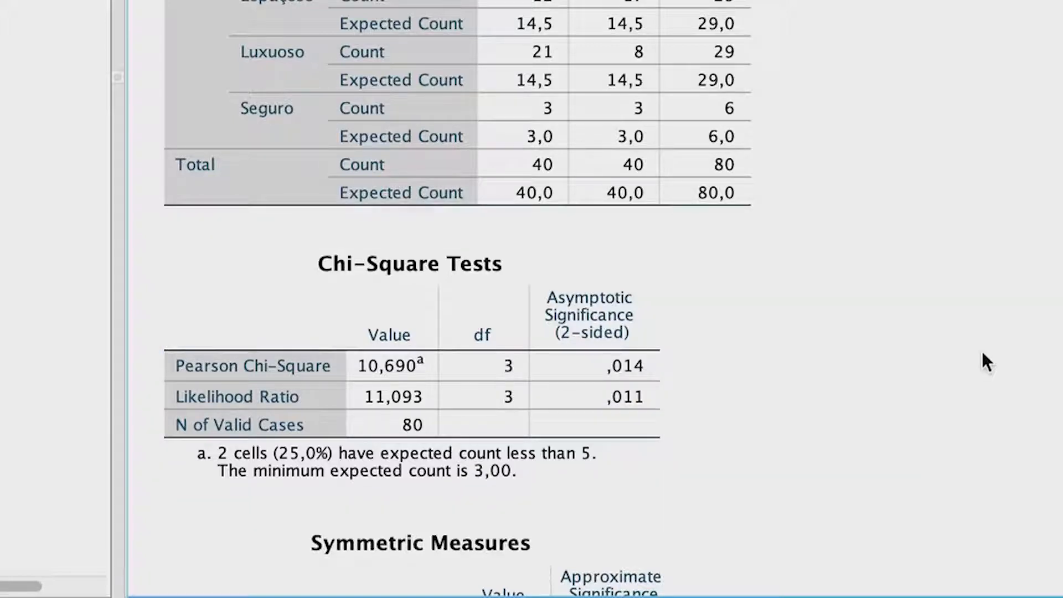
pyautogui.click(445, 266)
pyautogui.click(675, 250)
pyautogui.click(319, 352)
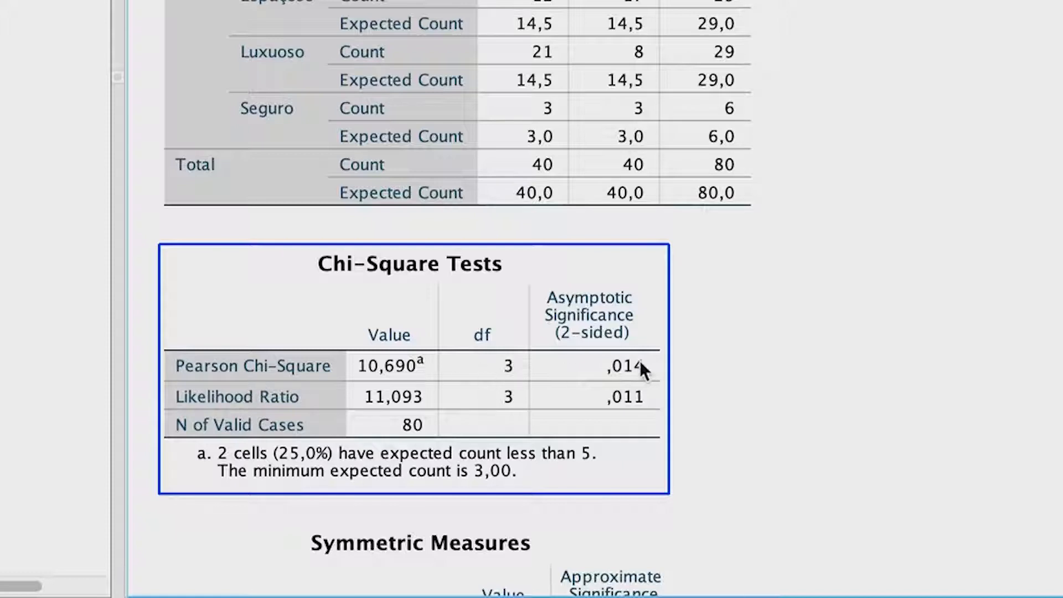
pyautogui.click(1001, 332)
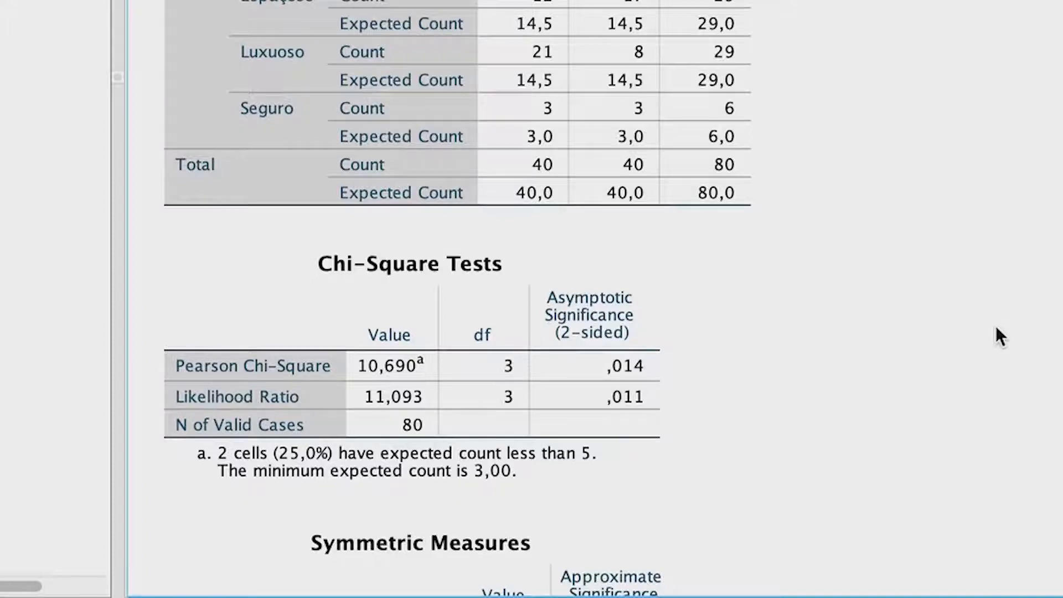
# Examine the Phi and Cramer's V values in the Symmetric Measures table
pyautogui.scroll(-5, 996, 327)
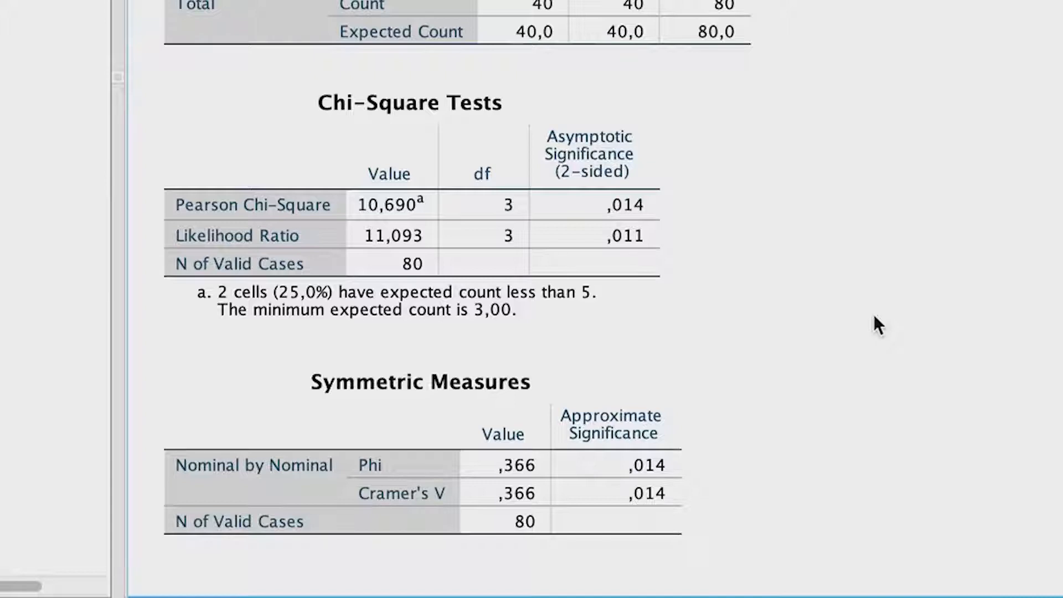
pyautogui.click(384, 505)
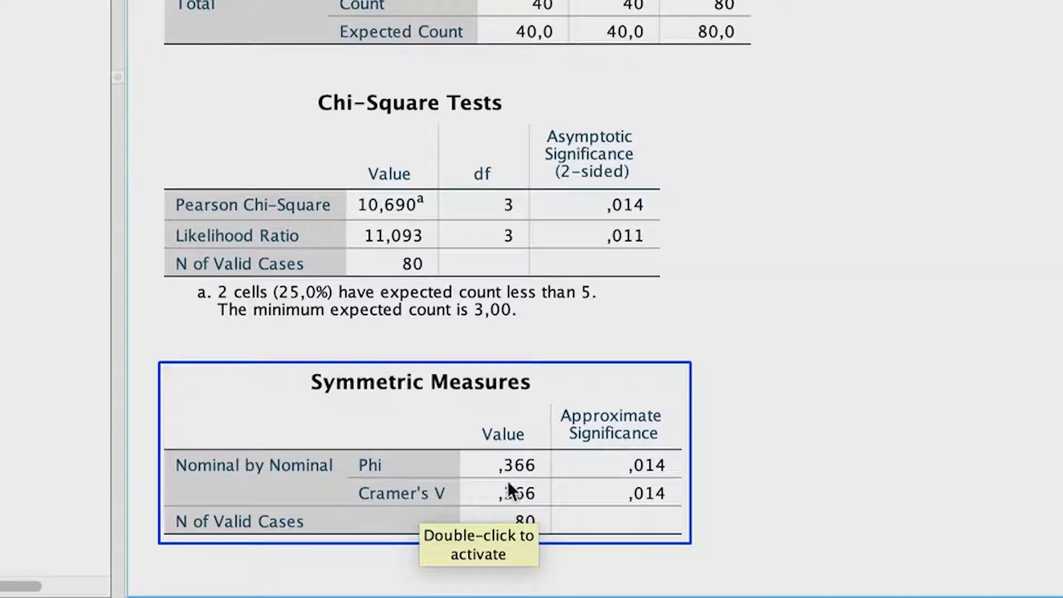
pyautogui.click(835, 406)
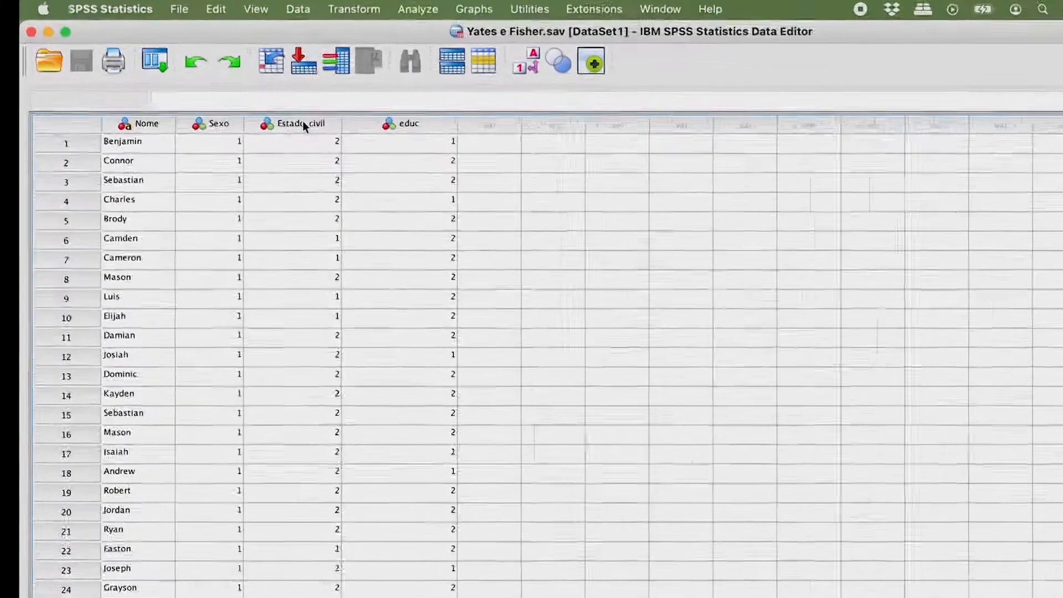
# Review the value labels of the Estado_civil and educ variables in Yates e Fisher.sav, then return to the data
pyautogui.click(271, 99)
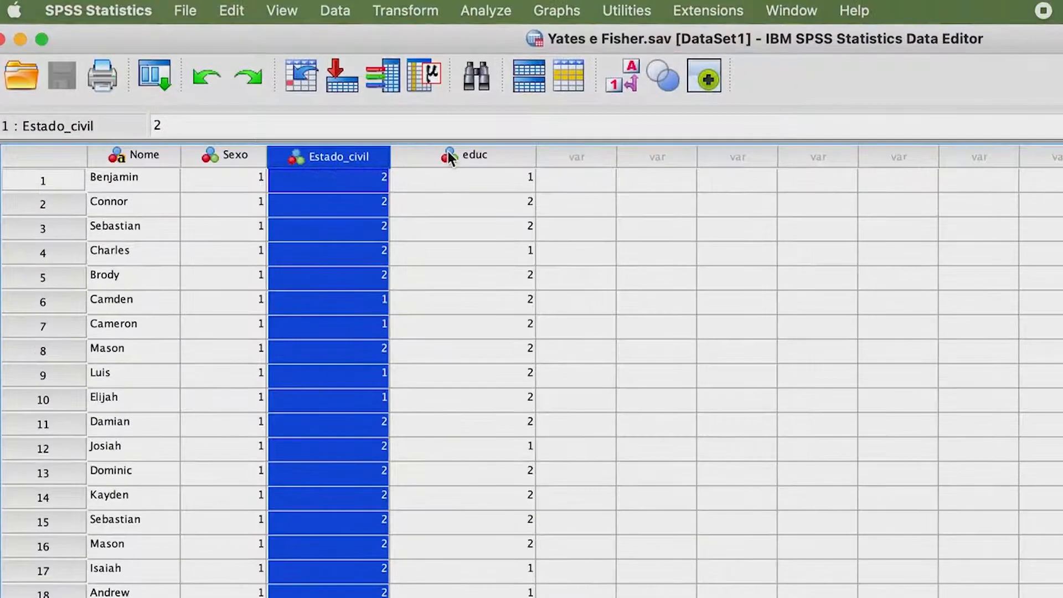
pyautogui.click(486, 158)
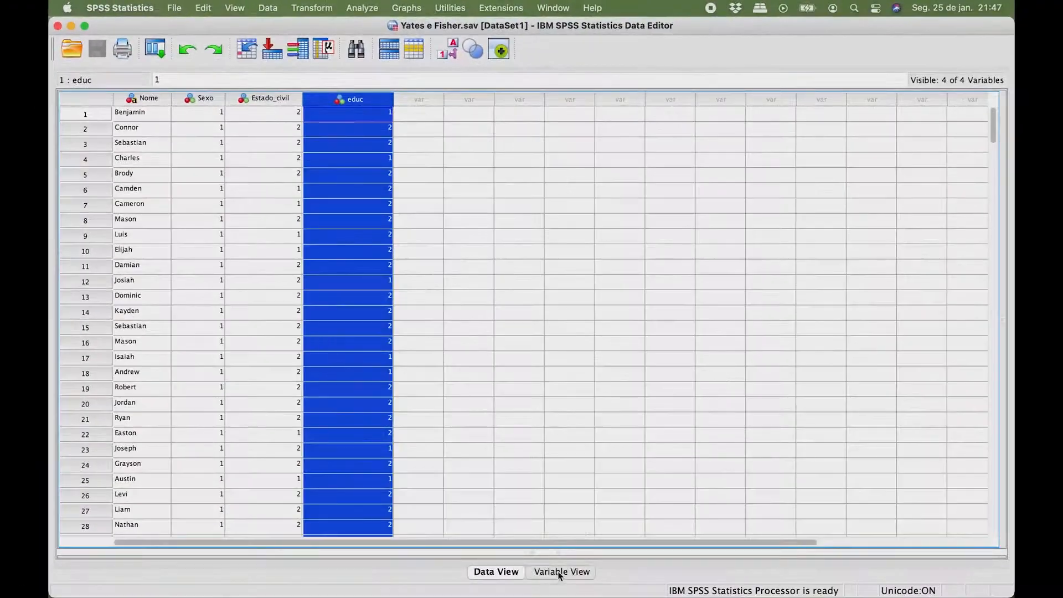
pyautogui.click(560, 572)
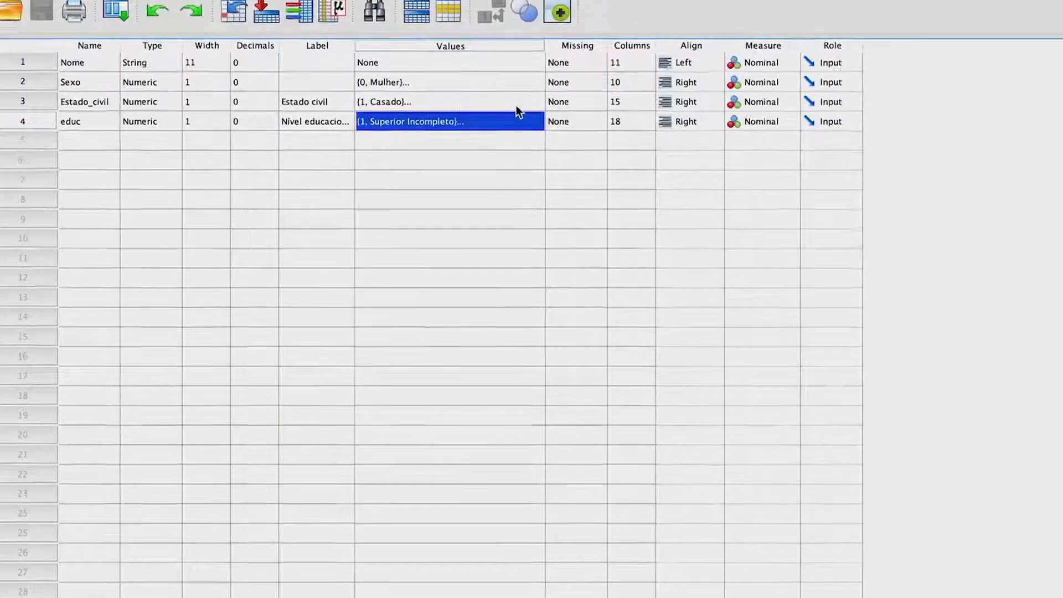
pyautogui.click(479, 119)
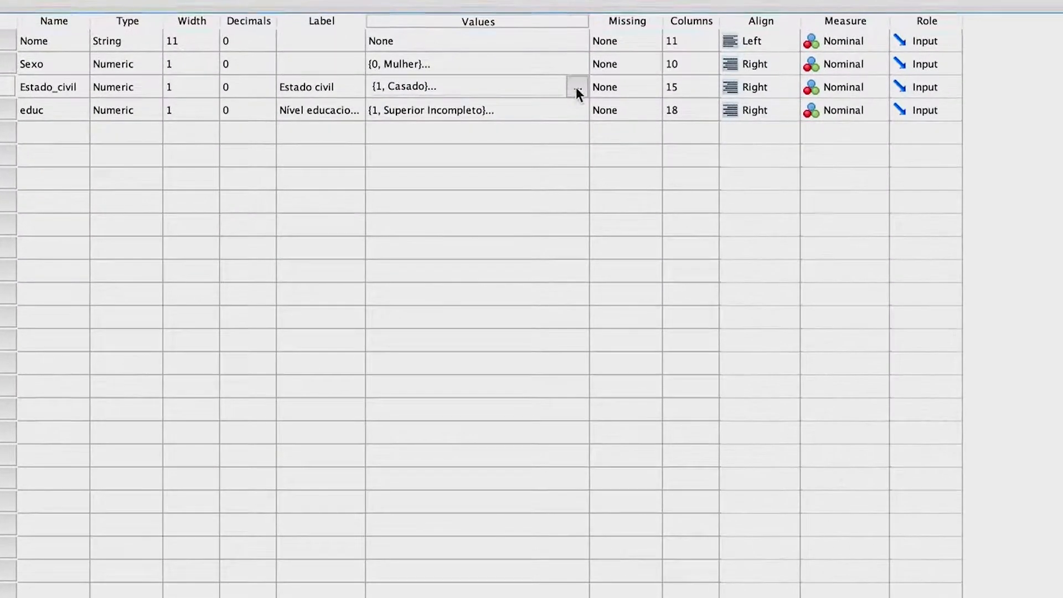
pyautogui.click(576, 87)
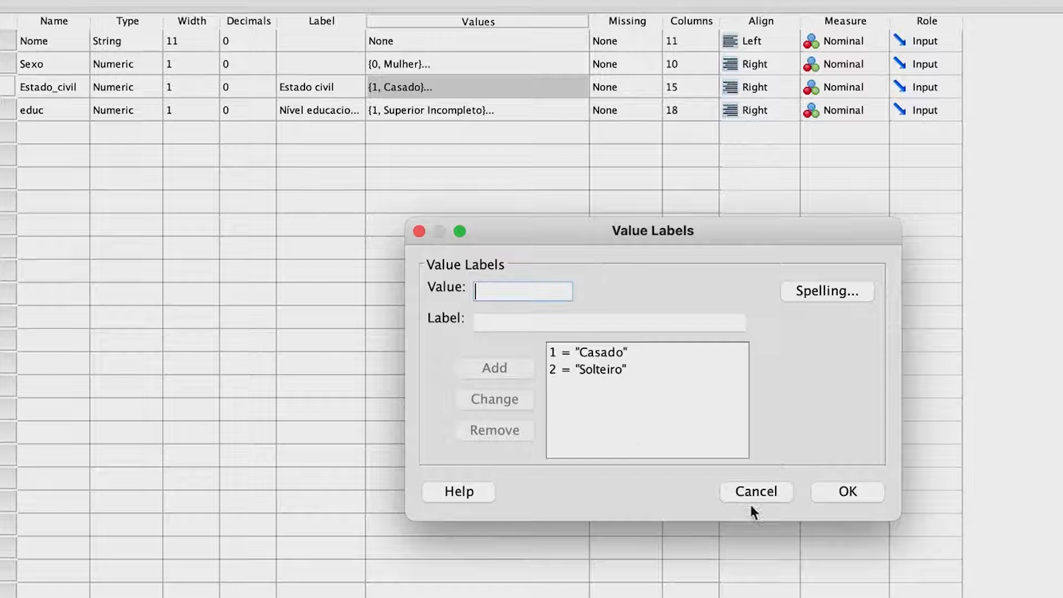
pyautogui.click(754, 491)
pyautogui.click(575, 110)
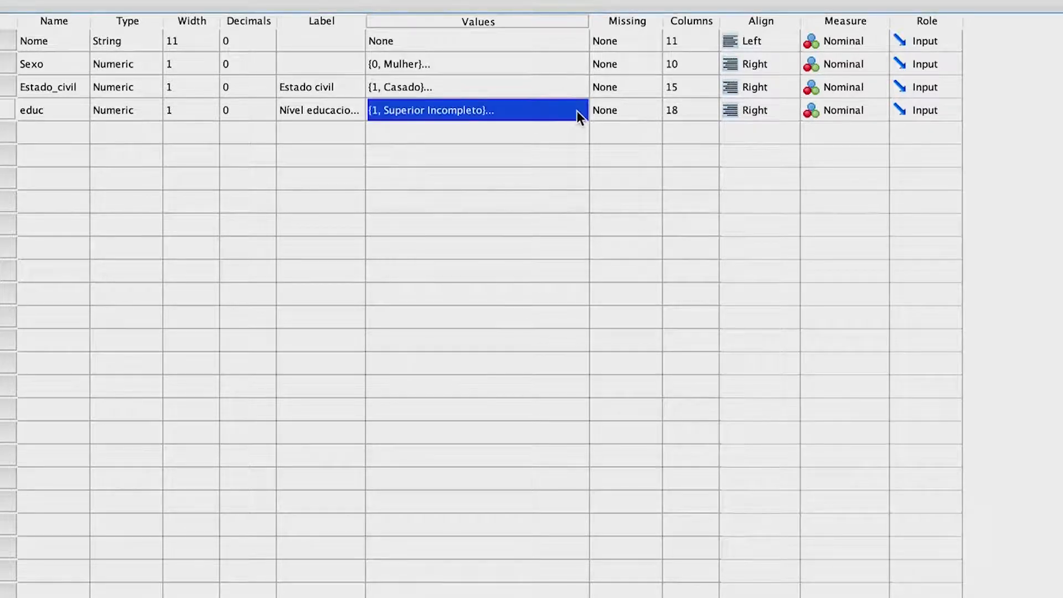
pyautogui.click(578, 112)
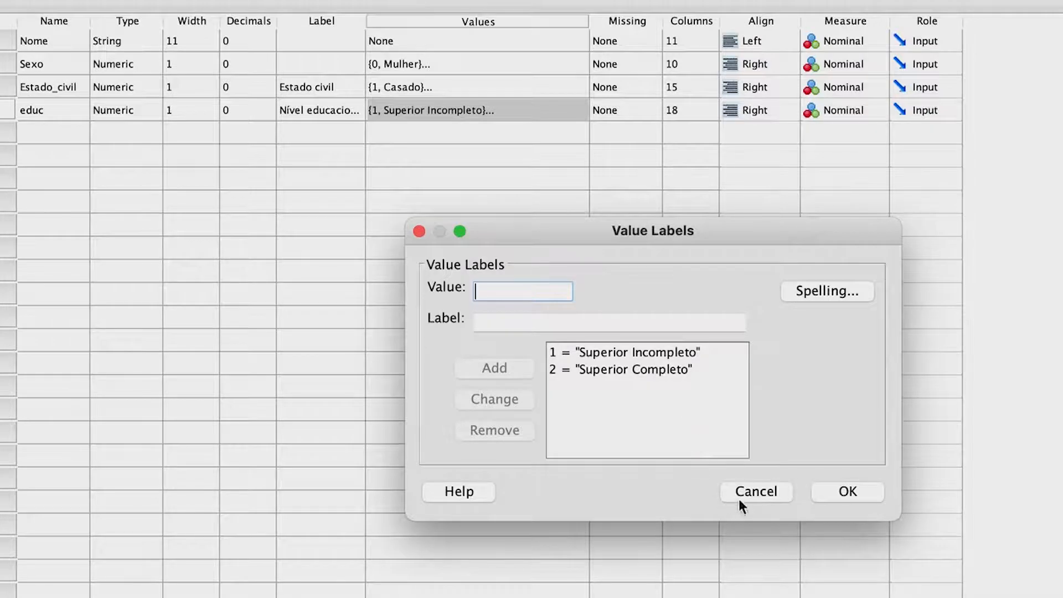
pyautogui.click(754, 491)
pyautogui.click(492, 571)
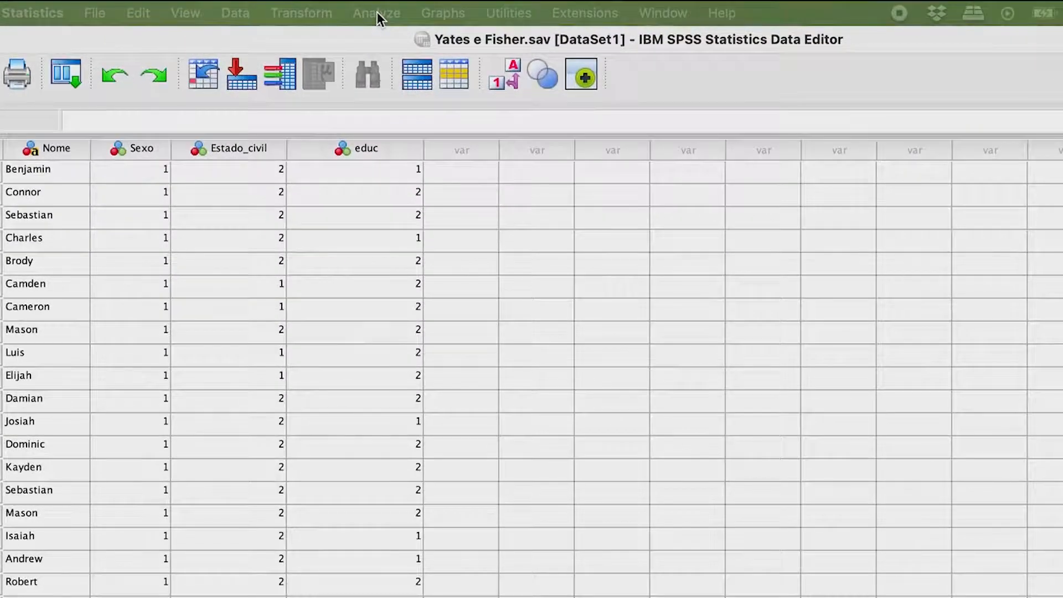
# Start a Crosstabs analysis with Estado civil as row variable and Nível educacional as column variable
pyautogui.click(376, 13)
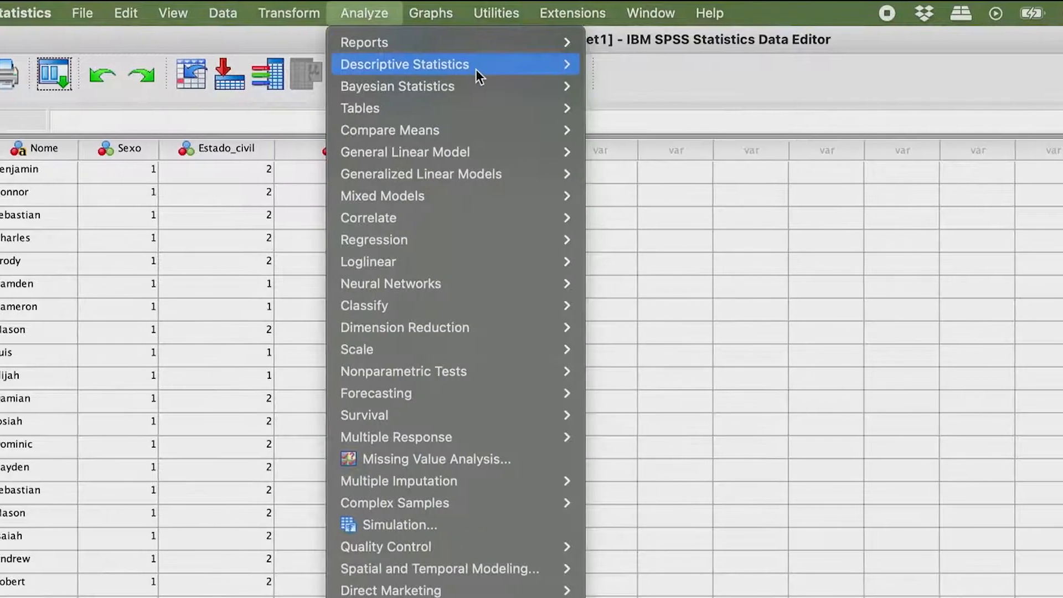
pyautogui.moveTo(479, 68)
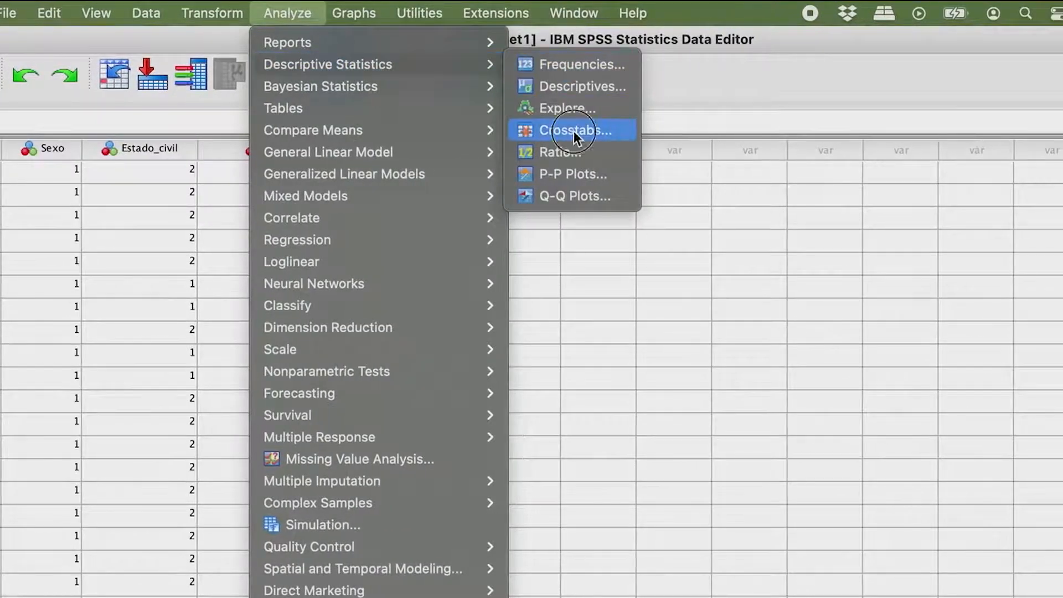
pyautogui.click(573, 130)
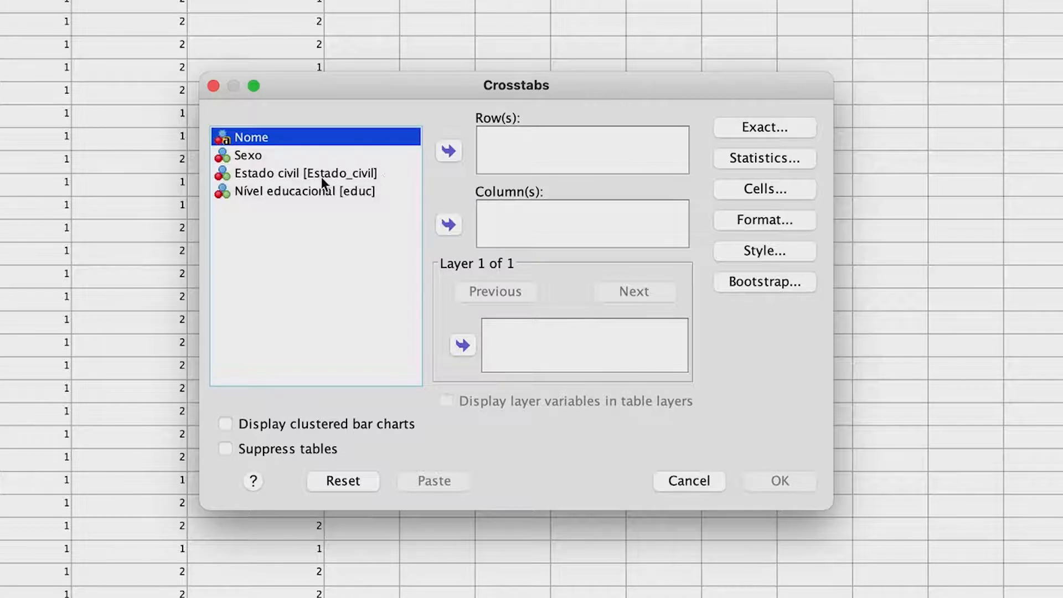
pyautogui.click(292, 175)
pyautogui.click(445, 149)
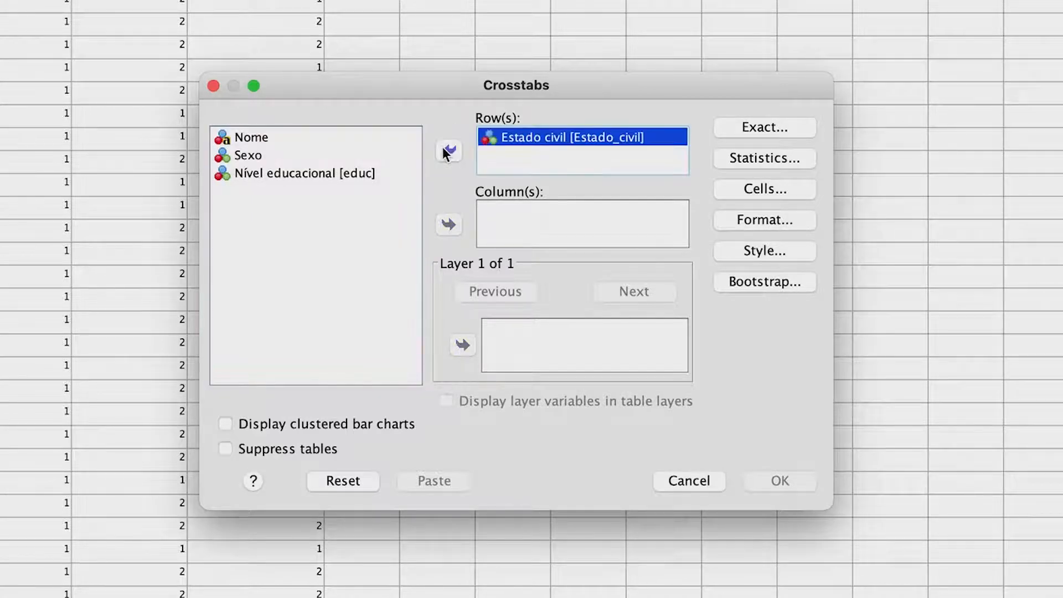
pyautogui.click(288, 172)
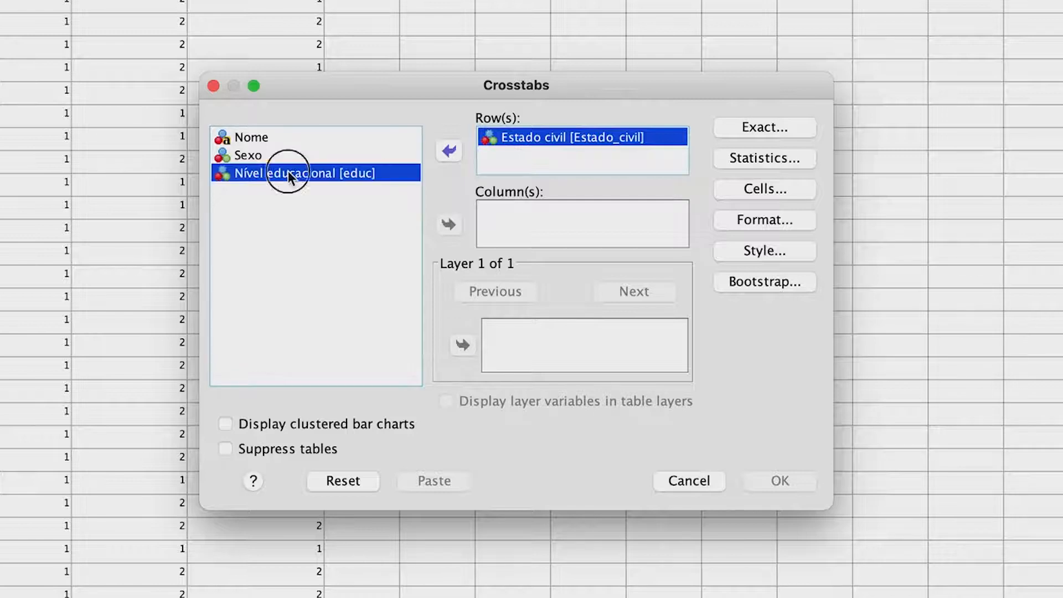
pyautogui.click(452, 225)
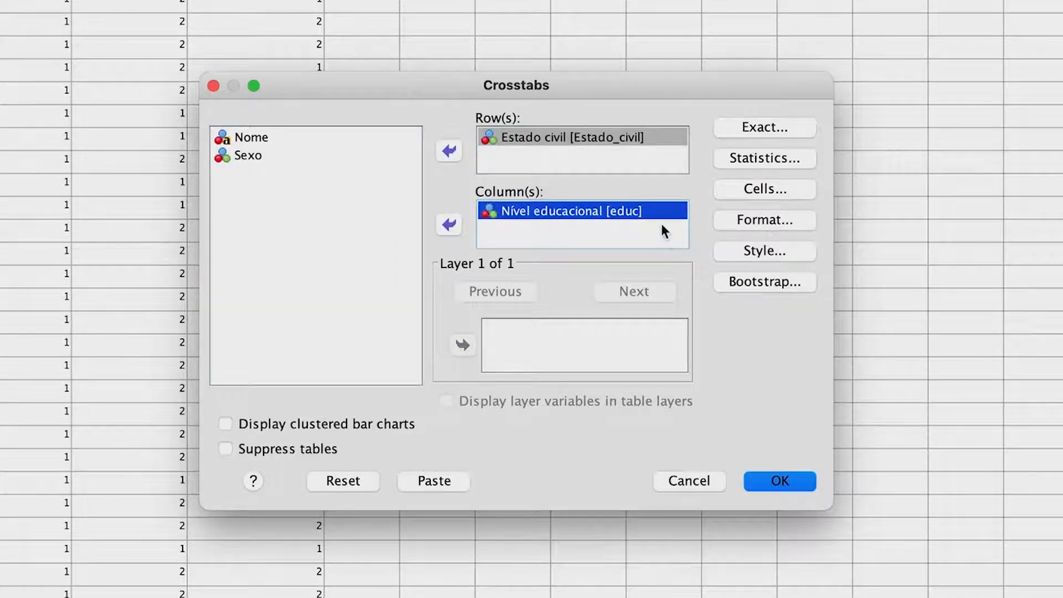
# Include the chi-square test in the statistics of the Estado civil by Nível educacional crosstab
pyautogui.click(774, 156)
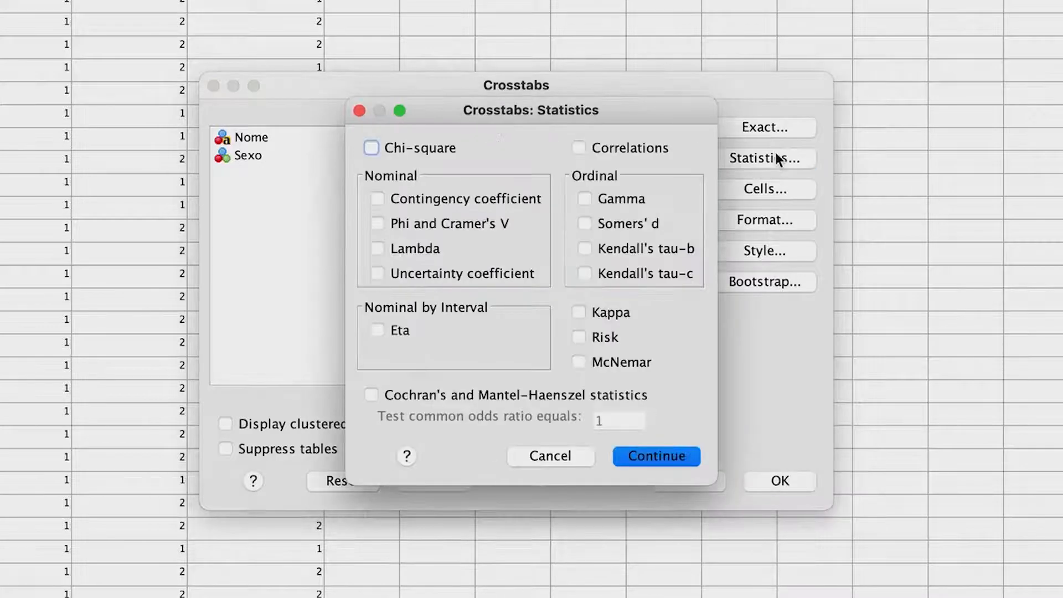
pyautogui.click(429, 149)
pyautogui.click(644, 457)
# Display expected counts alongside observed counts in the crosstab cells and run the Estado civil by Nível educacional analysis
pyautogui.click(756, 189)
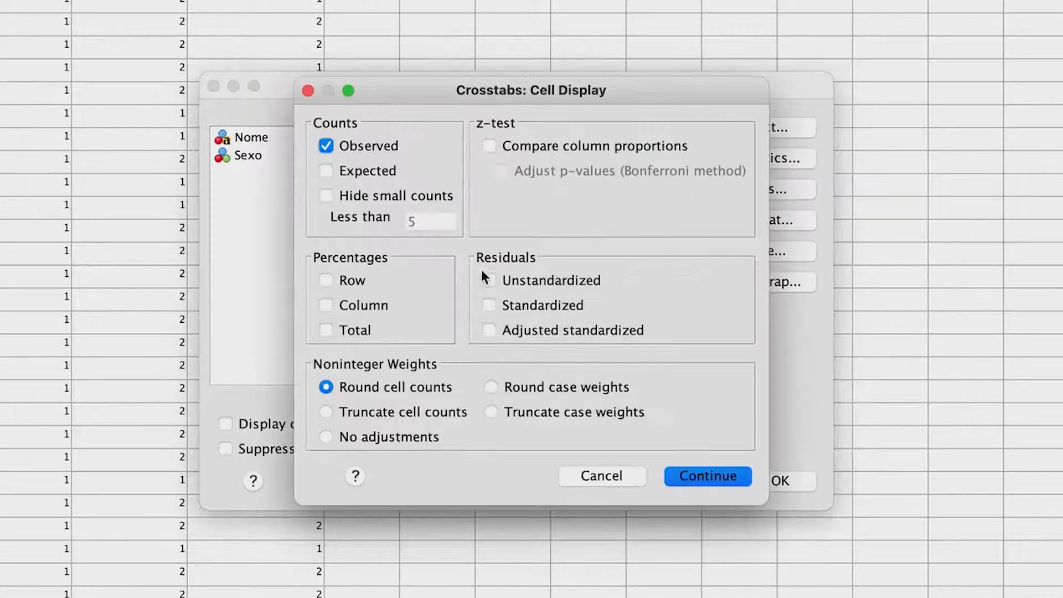
pyautogui.click(357, 171)
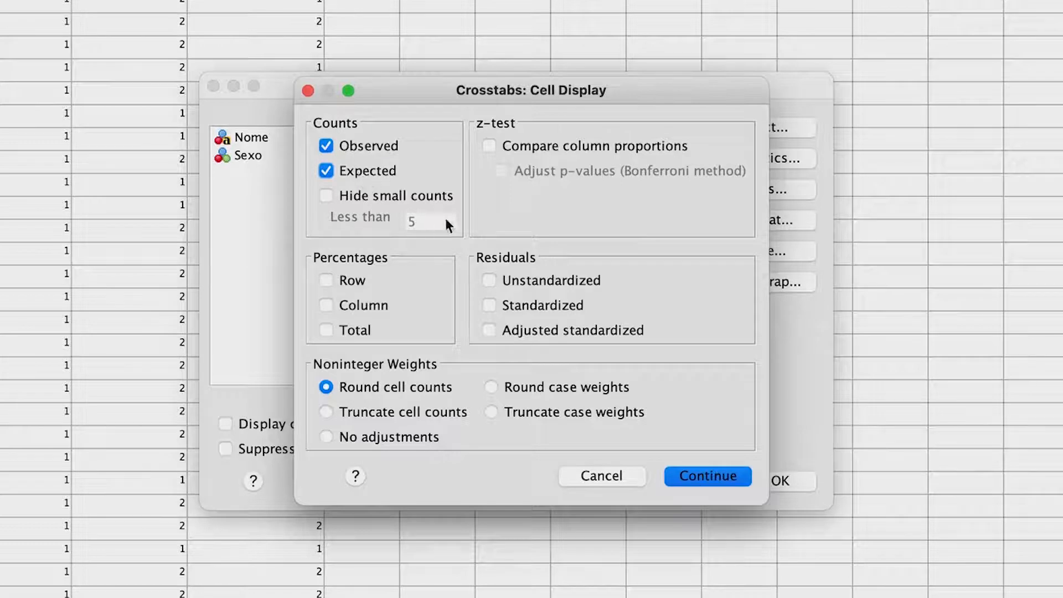
pyautogui.click(708, 474)
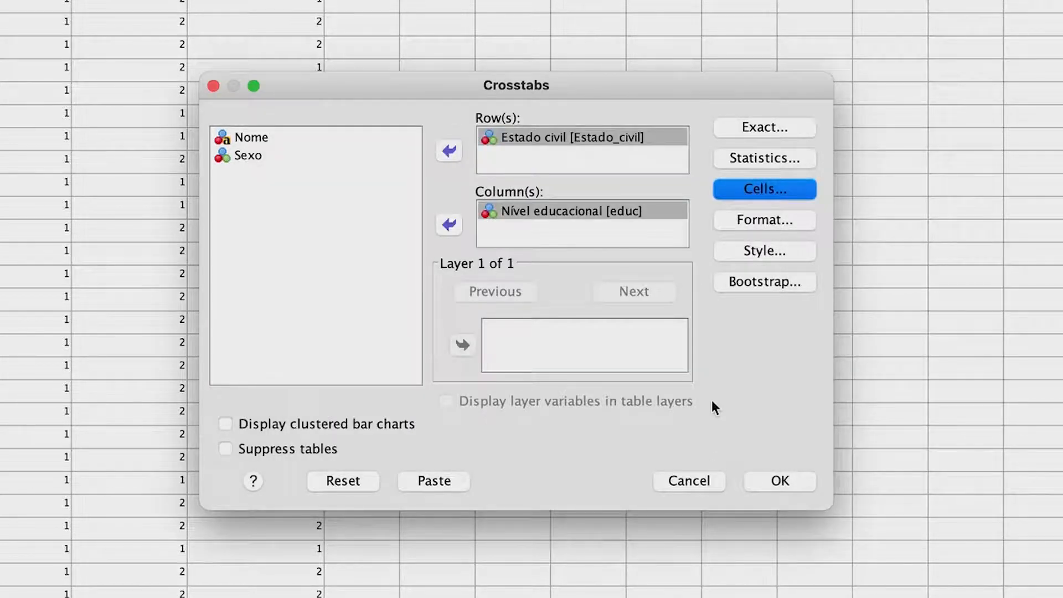
pyautogui.click(777, 480)
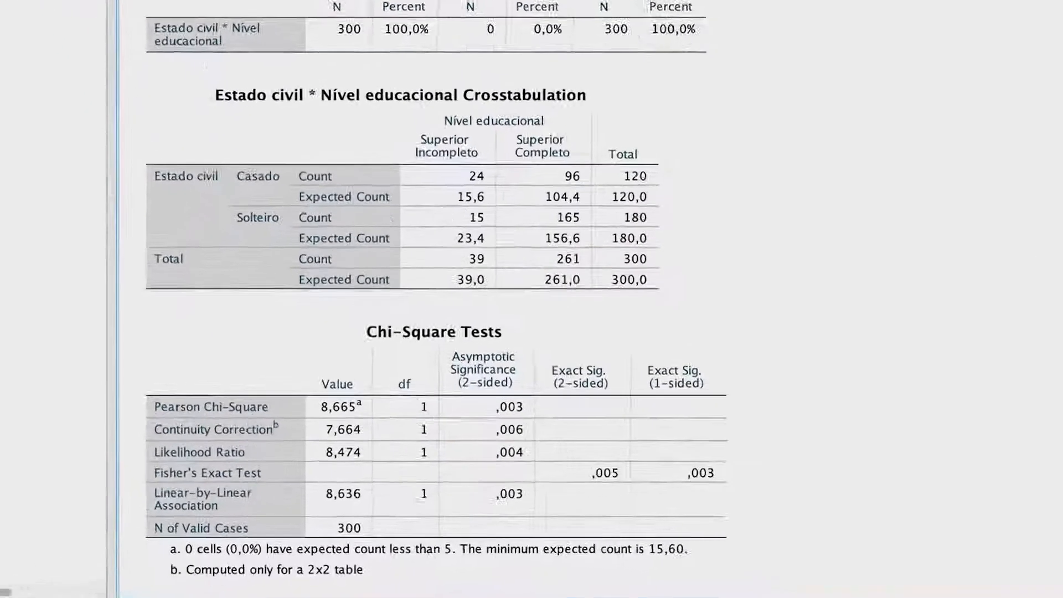
# Examine the Estado civil by Nível educacional crosstabulation and the Continuity Correction and Fisher's Exact Test rows of the Chi-Square Tests table
pyautogui.click(311, 195)
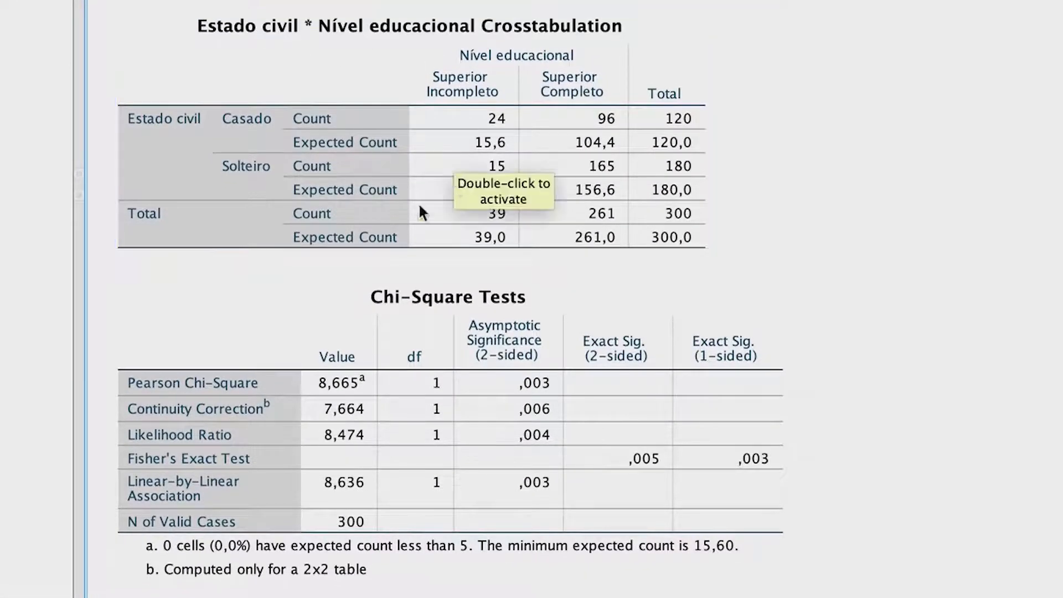
pyautogui.click(327, 338)
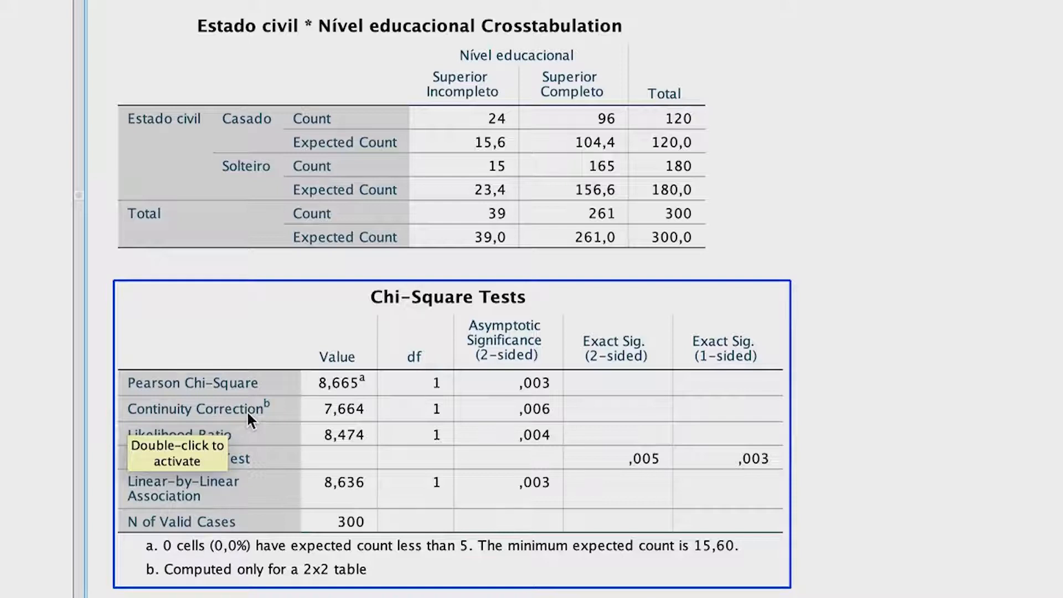
pyautogui.click(108, 425)
pyautogui.click(161, 469)
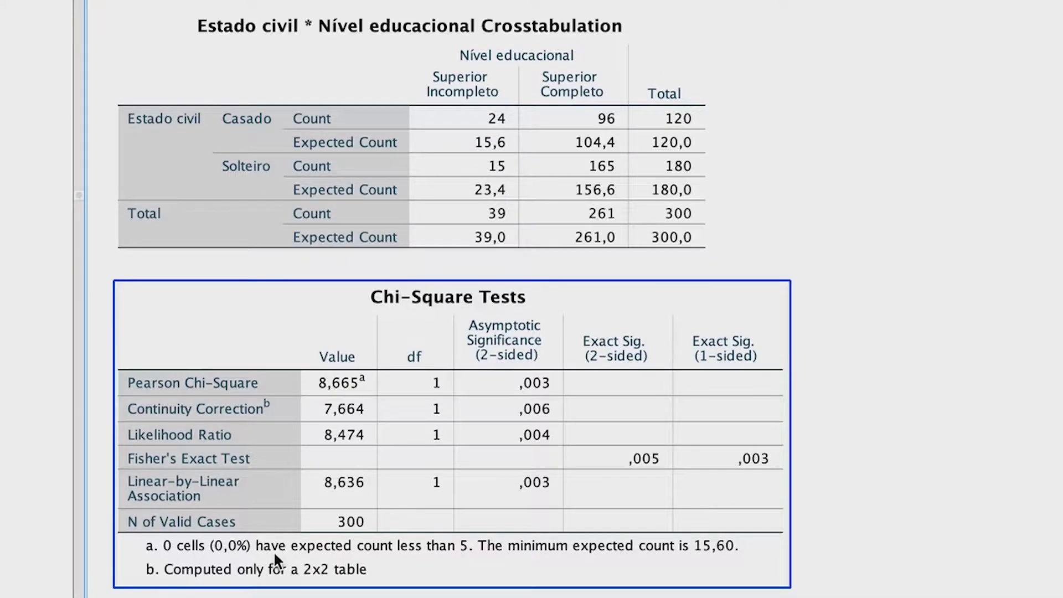
# Switch to the Yates e Fisher.sav data and check the value labels of Estado_civil and educ without changing them
pyautogui.hotkey('ctrl', 'Up')
pyautogui.click(430, 260)
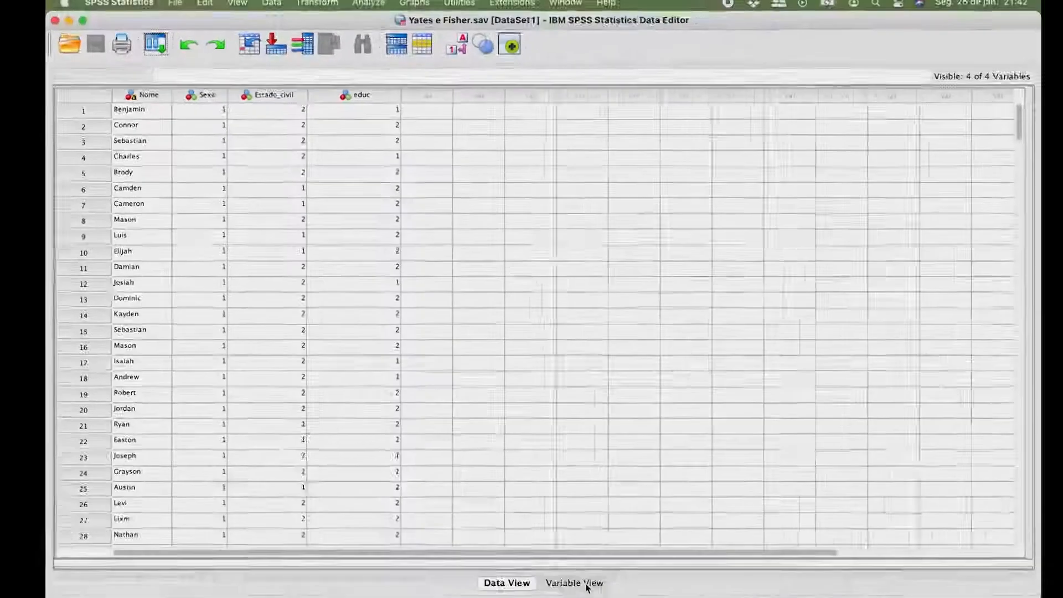
pyautogui.click(587, 583)
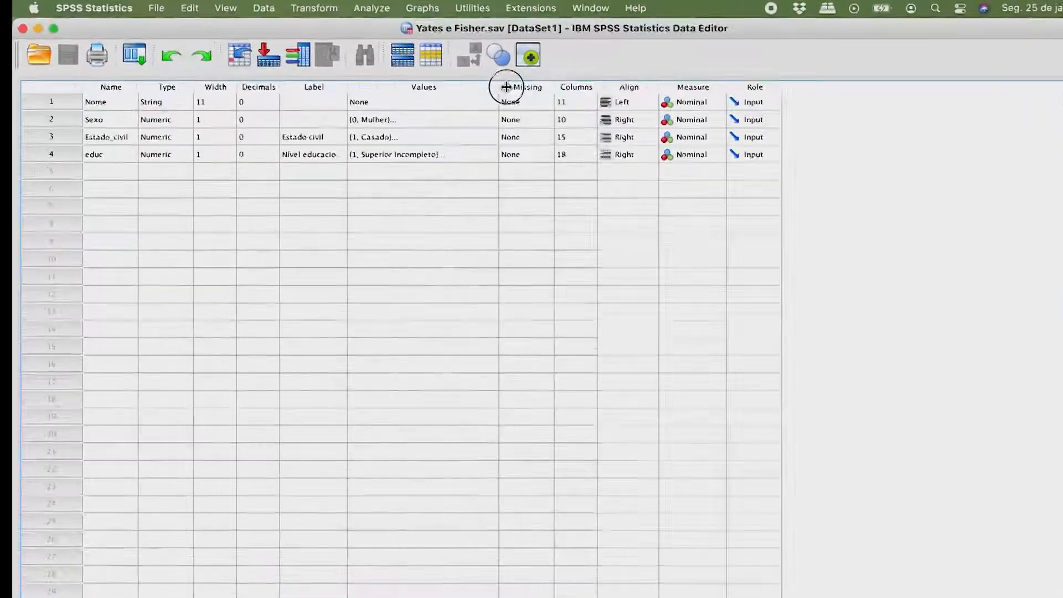
pyautogui.moveTo(506, 87); pyautogui.dragTo(521, 87)
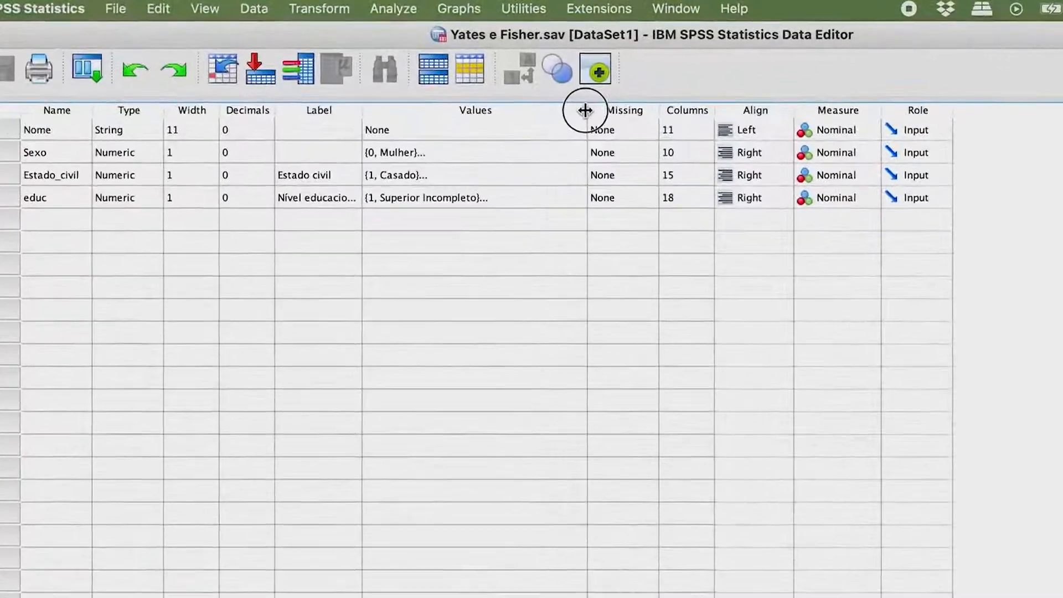
pyautogui.click(412, 137)
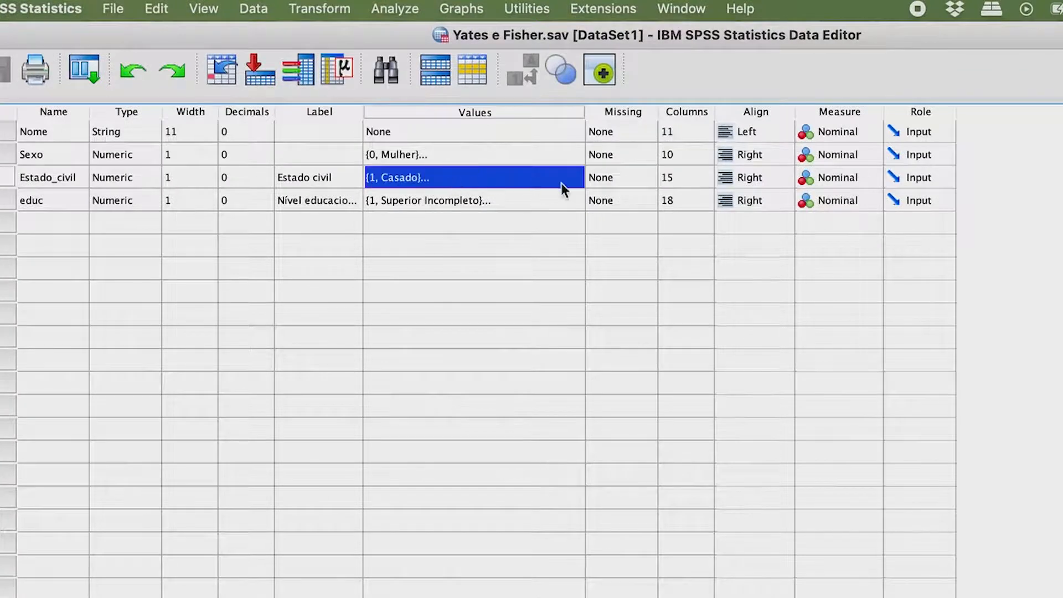
pyautogui.click(570, 181)
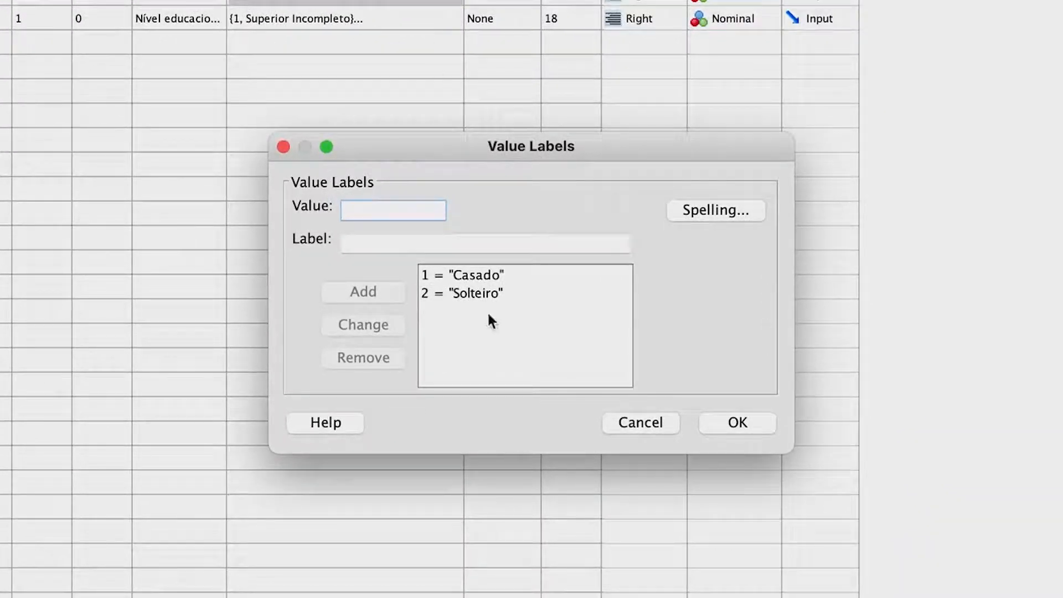
pyautogui.click(283, 147)
pyautogui.click(449, 20)
pyautogui.click(451, 20)
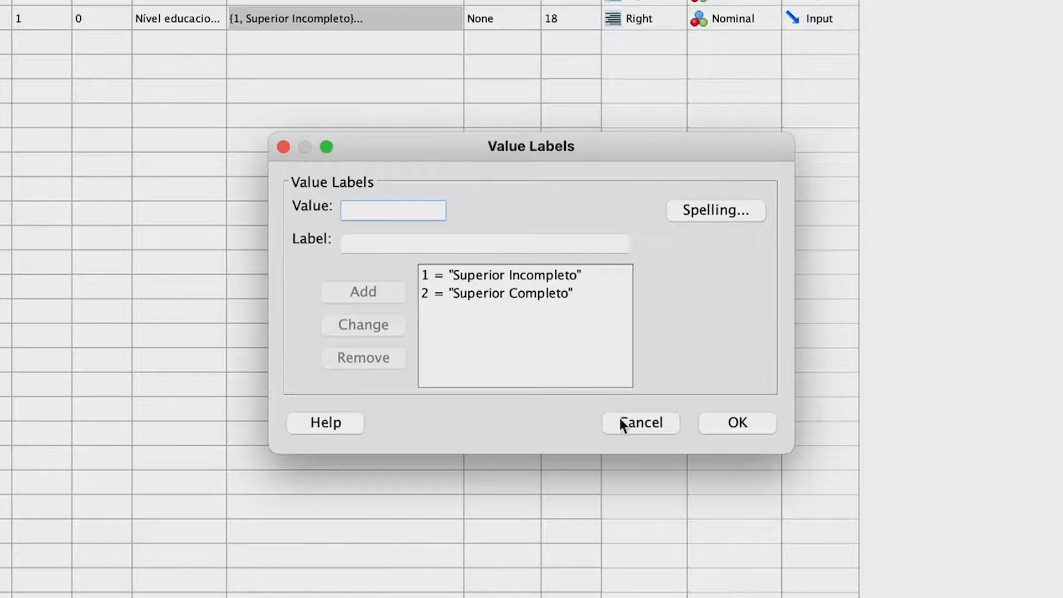
pyautogui.click(634, 423)
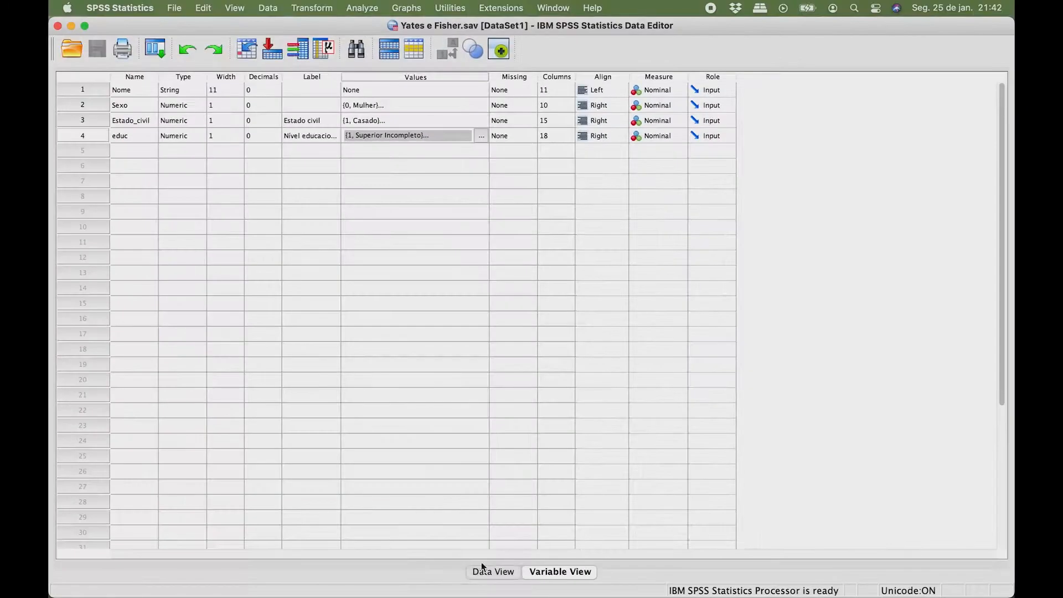
pyautogui.click(482, 573)
# Return to the output viewer and examine the Pearson Chi-Square row of the Chi-Square Tests table
pyautogui.hotkey('ctrl', 'Up')
pyautogui.click(413, 205)
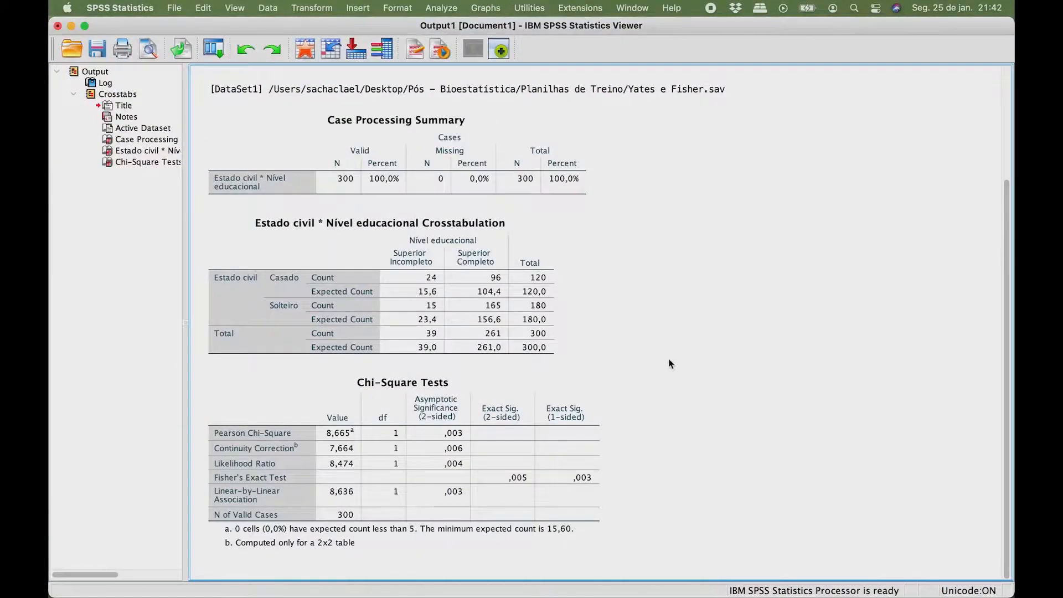
pyautogui.click(438, 350)
pyautogui.click(312, 406)
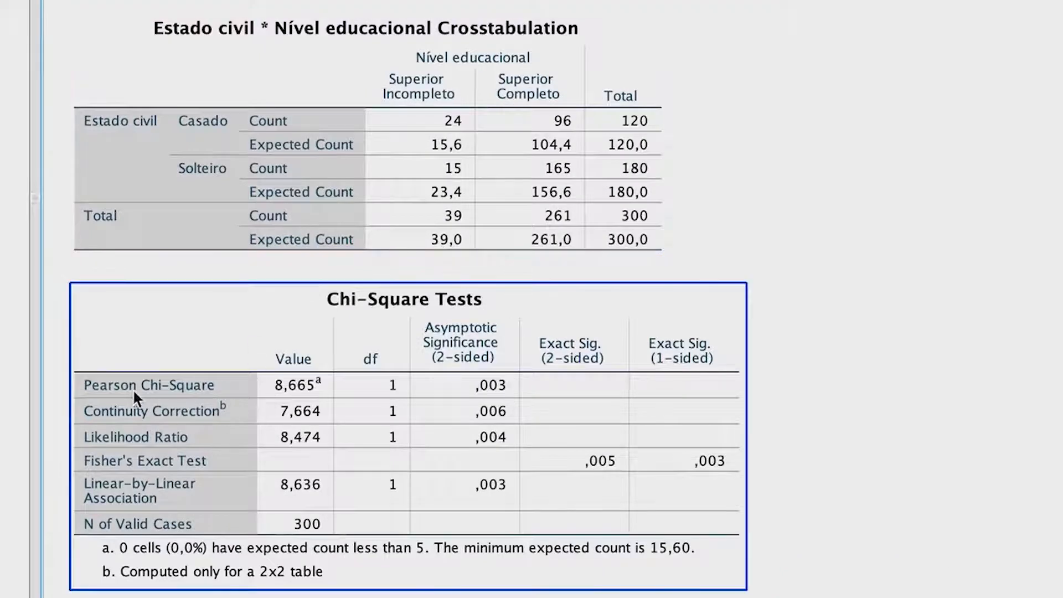